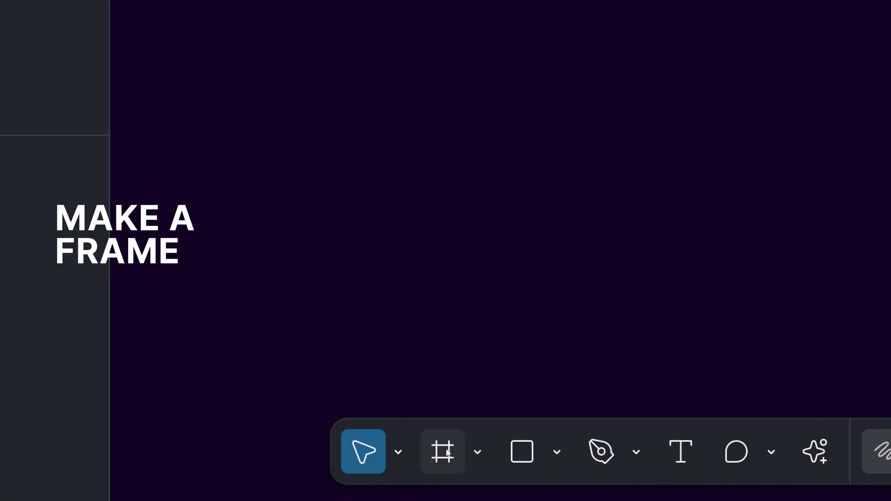
- Draw a frame of about 311×280 on the canvas and name it 'Image'
{"action": "left_click", "coordinate": [336, 476]}
{"action": "left_click_drag", "start_coordinate": [327, 159], "coordinate": [544, 354]}
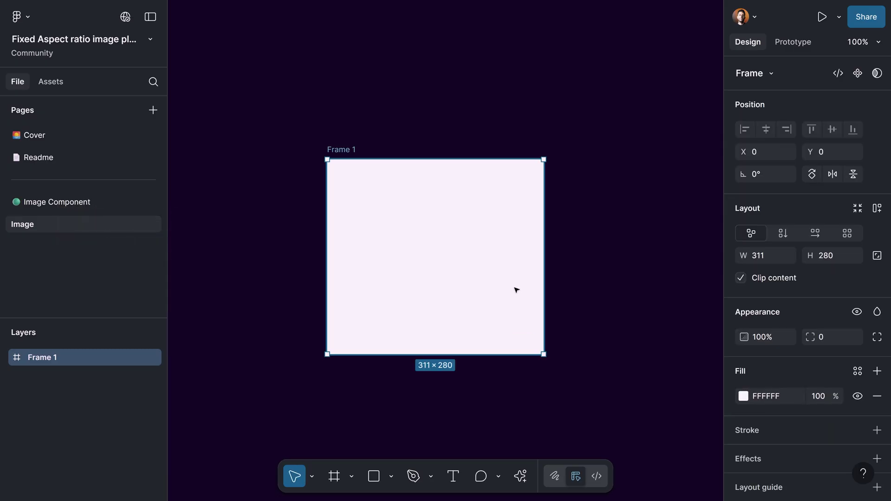
{"action": "double_click", "coordinate": [354, 150]}
{"action": "type", "text": "Image"}
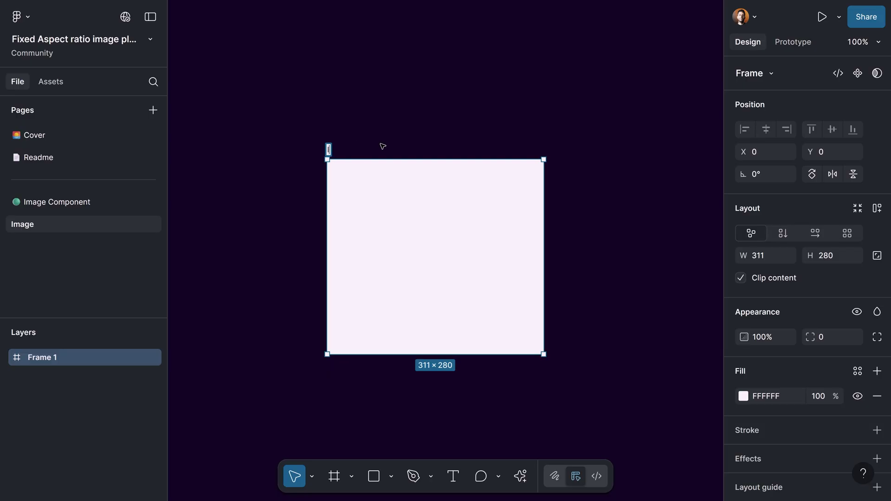
{"action": "left_click", "coordinate": [383, 147]}
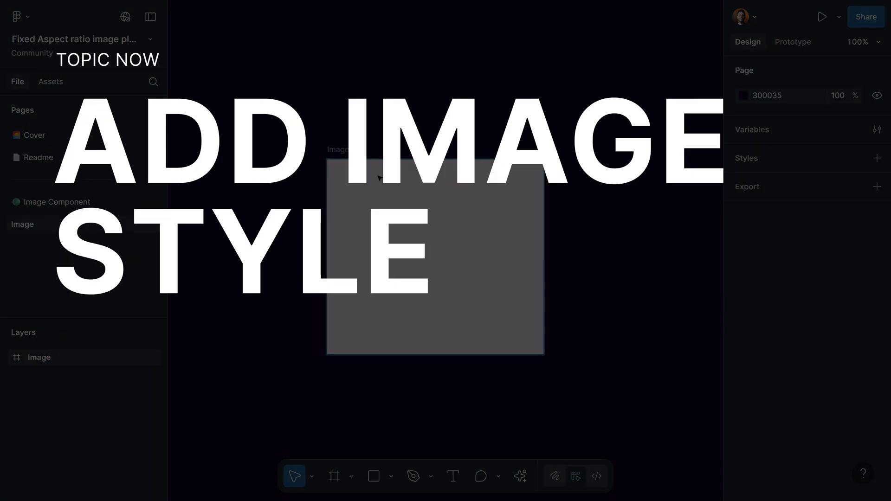
- Replace the Image frame's white fill with an empty Image-type fill
{"action": "left_click", "coordinate": [385, 186]}
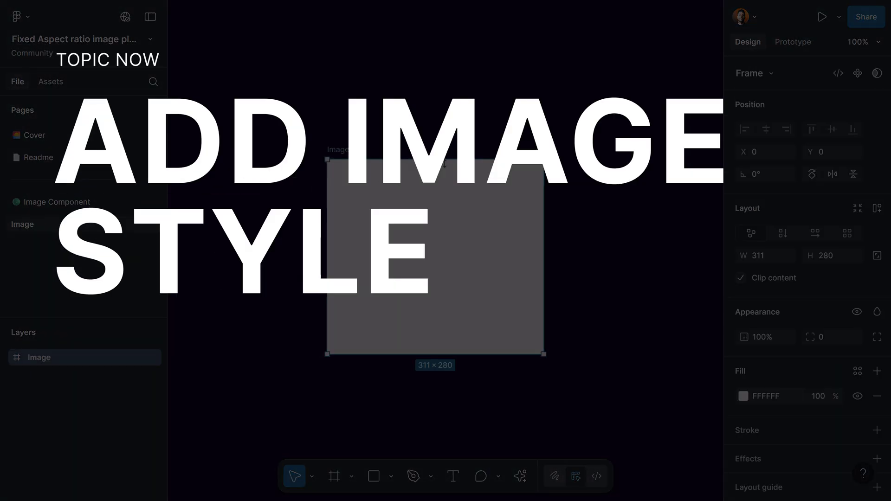
{"action": "scroll", "coordinate": [847, 333], "scroll_direction": "down", "scroll_amount": 2}
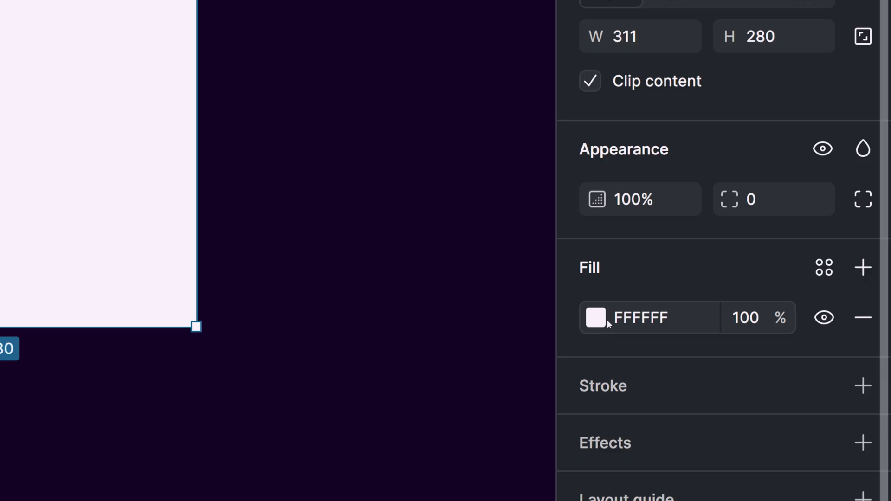
{"action": "left_click", "coordinate": [603, 320]}
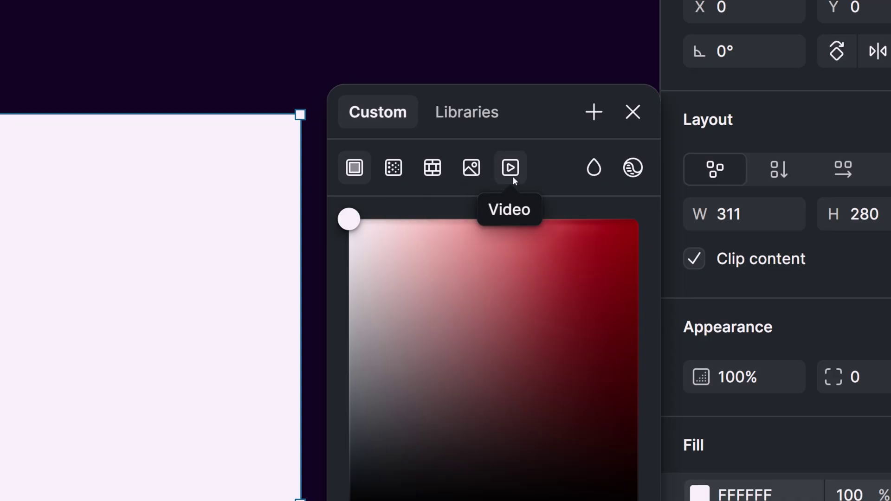
{"action": "left_click", "coordinate": [473, 169]}
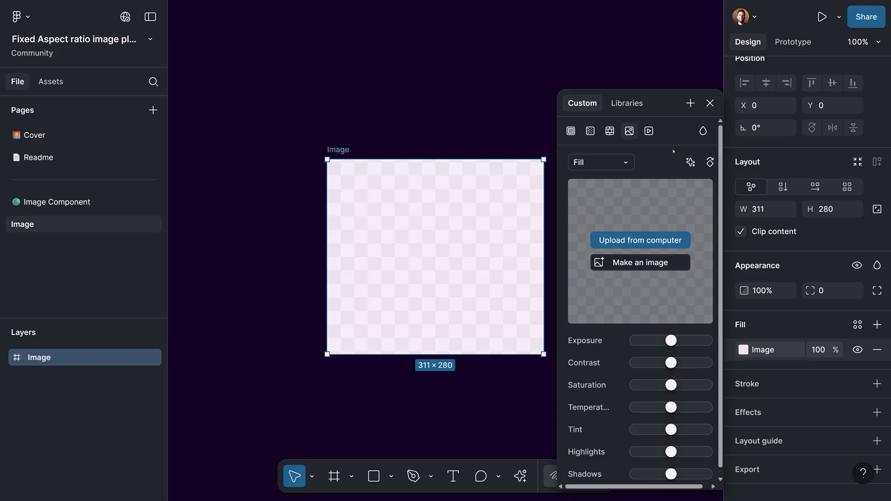
{"action": "left_click", "coordinate": [710, 103]}
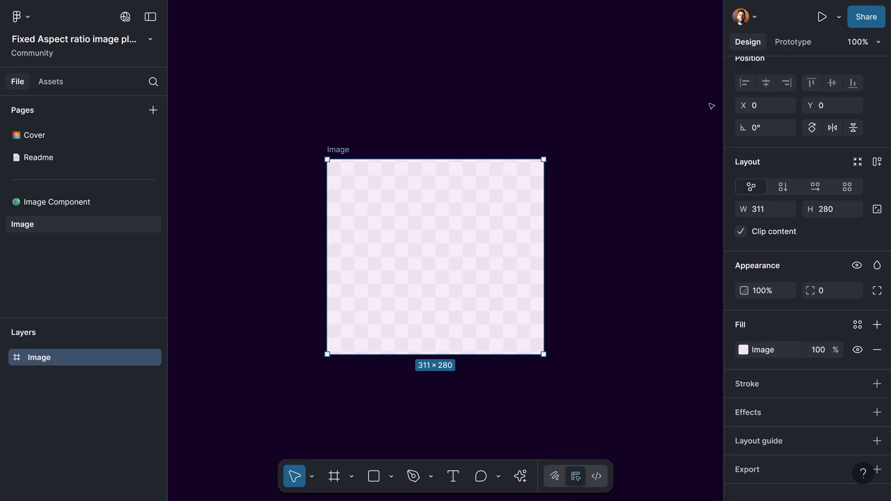
- Drag the Image frame's right and bottom edges until it measures 381×291
{"action": "left_click", "coordinate": [609, 115]}
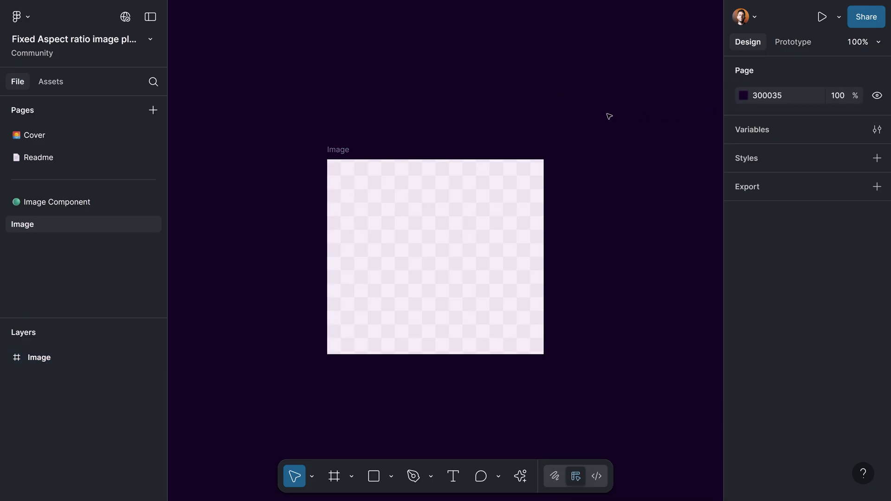
{"action": "left_click", "coordinate": [371, 213]}
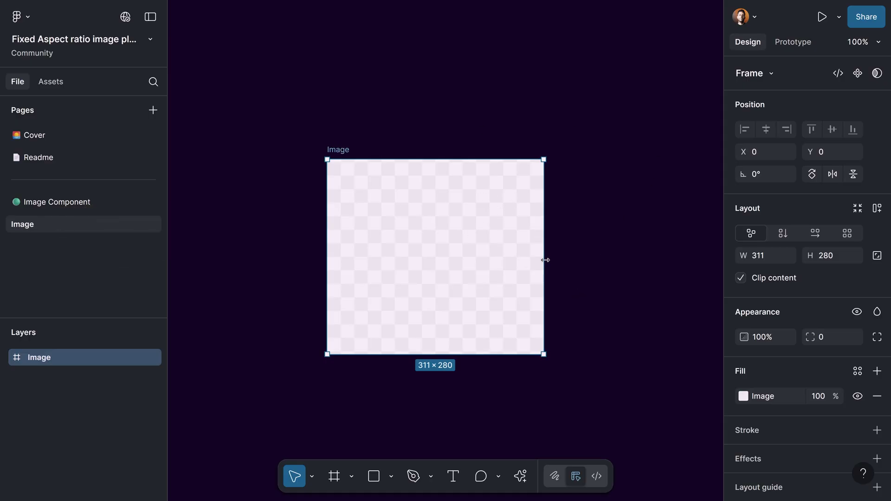
{"action": "left_click_drag", "start_coordinate": [546, 260], "coordinate": [450, 279]}
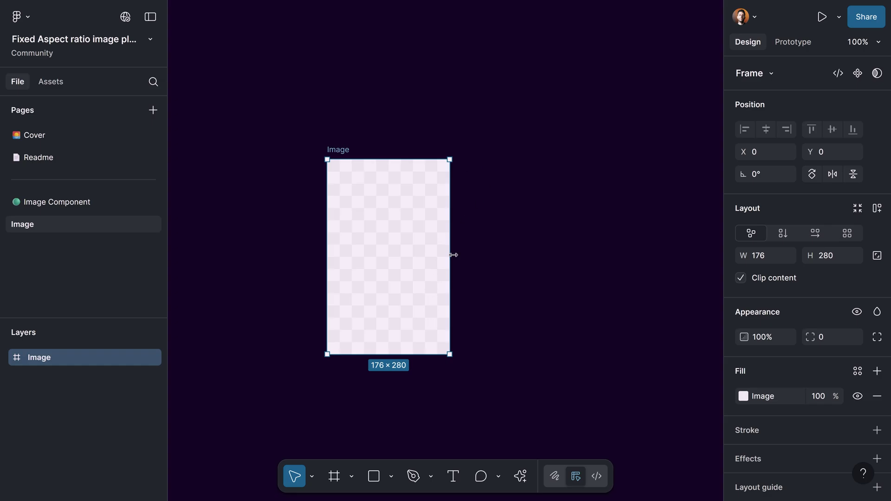
{"action": "left_click_drag", "start_coordinate": [448, 252], "coordinate": [593, 242]}
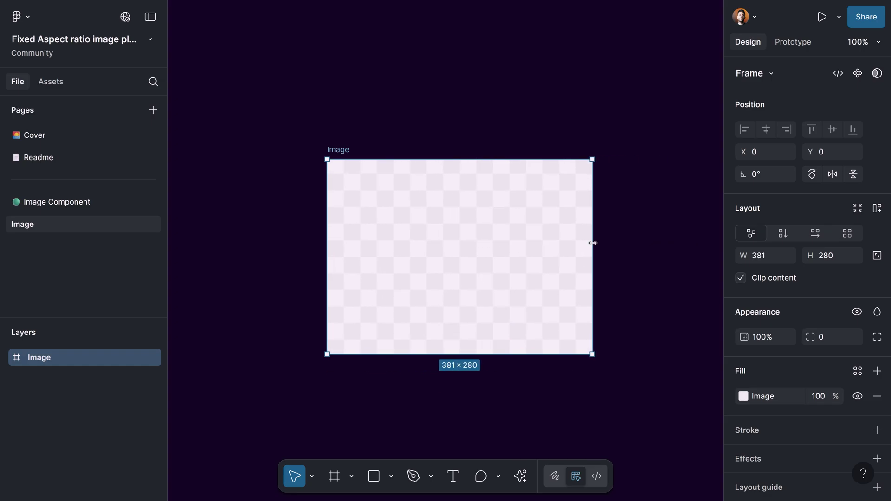
{"action": "left_click_drag", "start_coordinate": [499, 352], "coordinate": [514, 363]}
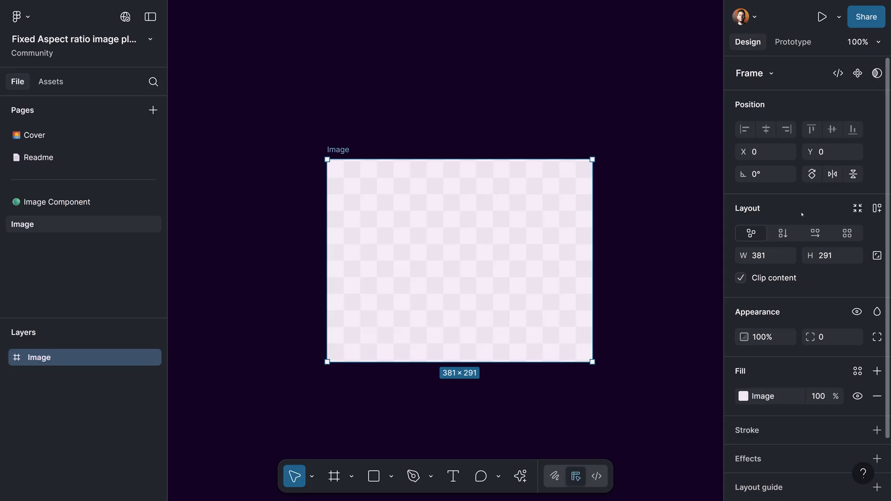
{"action": "left_click", "coordinate": [756, 255]}
- Set the frame's width and height to 1 and lock its aspect ratio
{"action": "type", "text": "1"}
{"action": "key", "text": "Tab"}
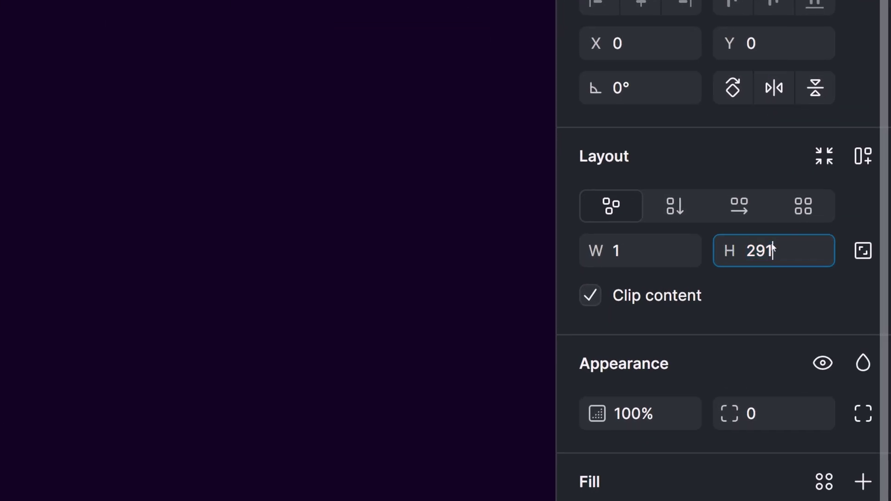
{"action": "type", "text": "1"}
{"action": "double_click", "coordinate": [773, 250]}
{"action": "type", "text": "1"}
{"action": "key", "text": "Return"}
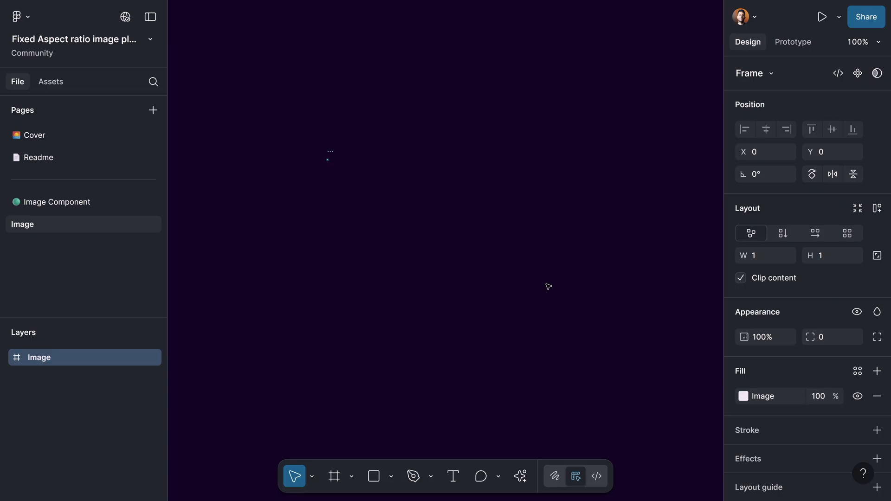
{"action": "left_click", "coordinate": [876, 254]}
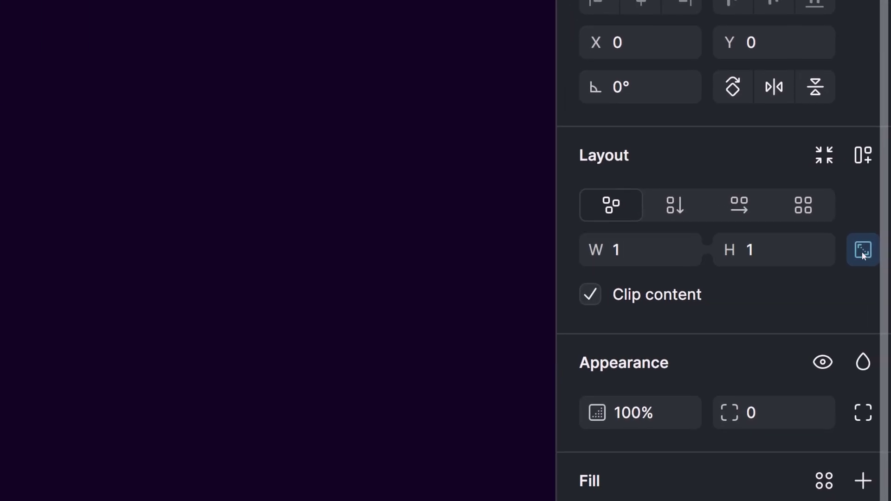
- Set the width to 600 so the frame becomes a 600×600 square
{"action": "scroll", "coordinate": [867, 251], "scroll_direction": "down", "scroll_amount": 1}
{"action": "scroll", "coordinate": [866, 260], "scroll_direction": "up", "scroll_amount": 1}
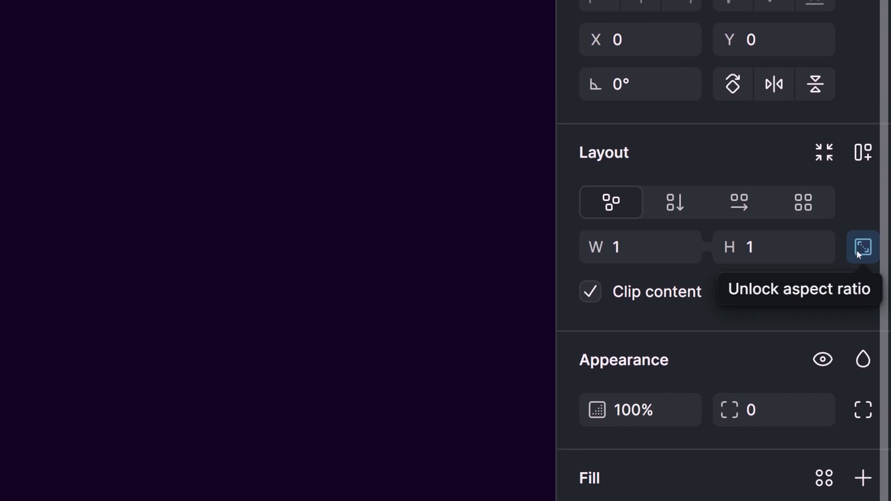
{"action": "left_click", "coordinate": [662, 243]}
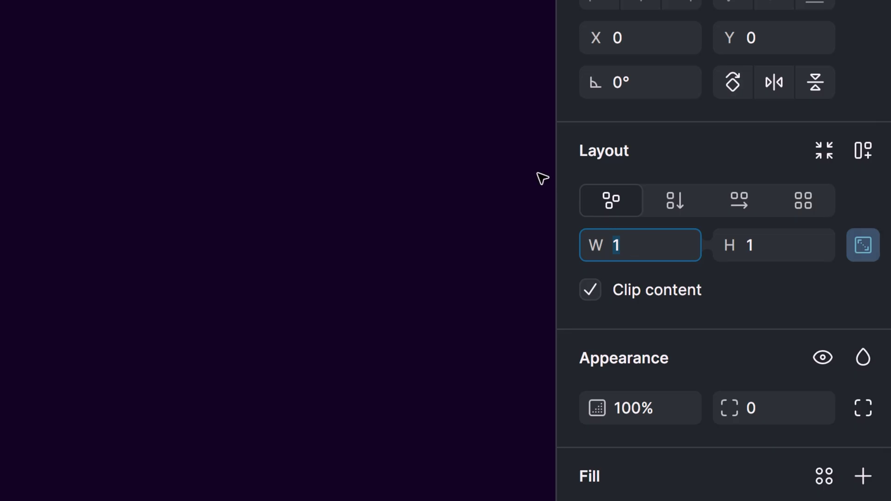
{"action": "type", "text": "60"}
{"action": "key", "text": "Return"}
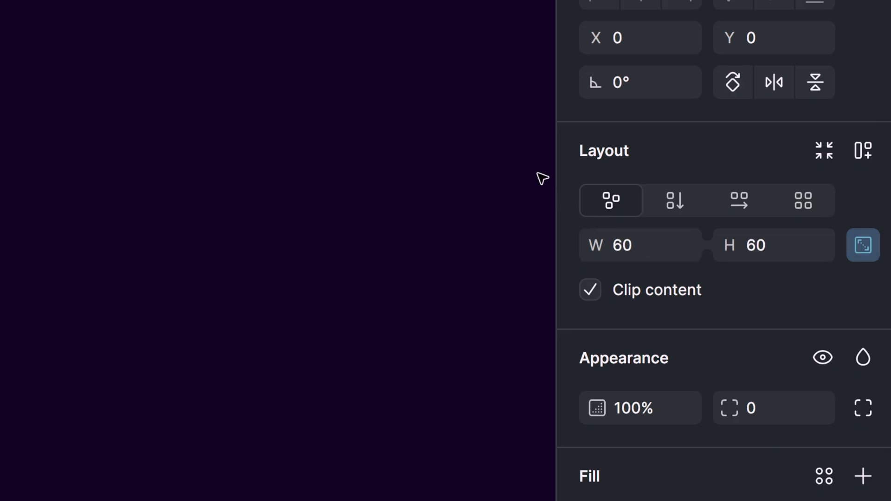
{"action": "left_click", "coordinate": [670, 255]}
{"action": "type", "text": "0"}
{"action": "key", "text": "Return"}
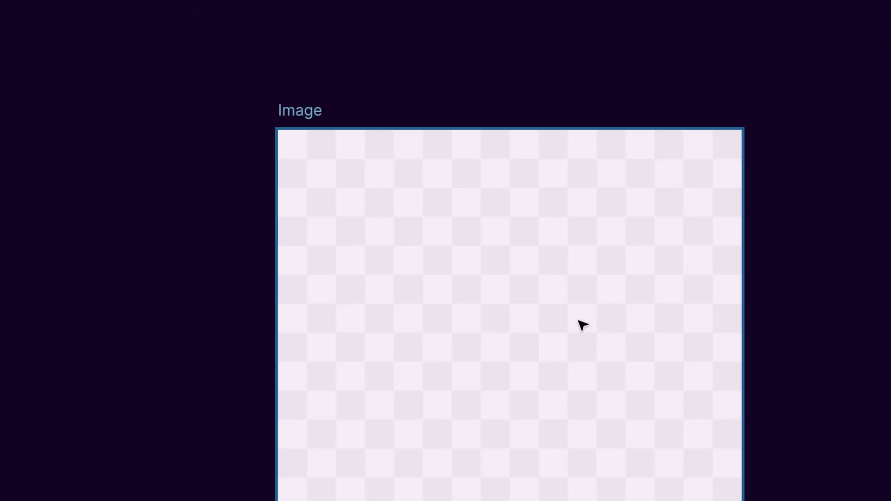
- Drag the square larger, to about 838×838, keeping it proportional
{"action": "scroll", "coordinate": [581, 320], "scroll_direction": "down", "scroll_amount": 3}
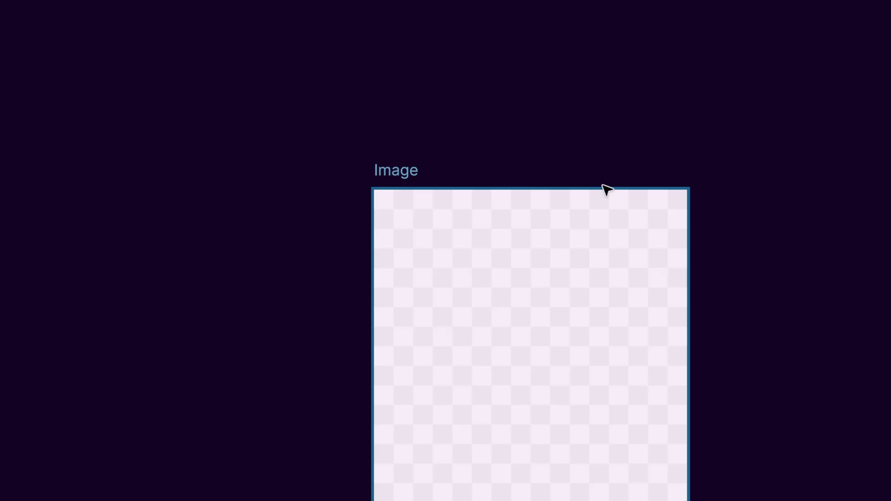
{"action": "left_click_drag", "start_coordinate": [622, 165], "coordinate": [435, 131]}
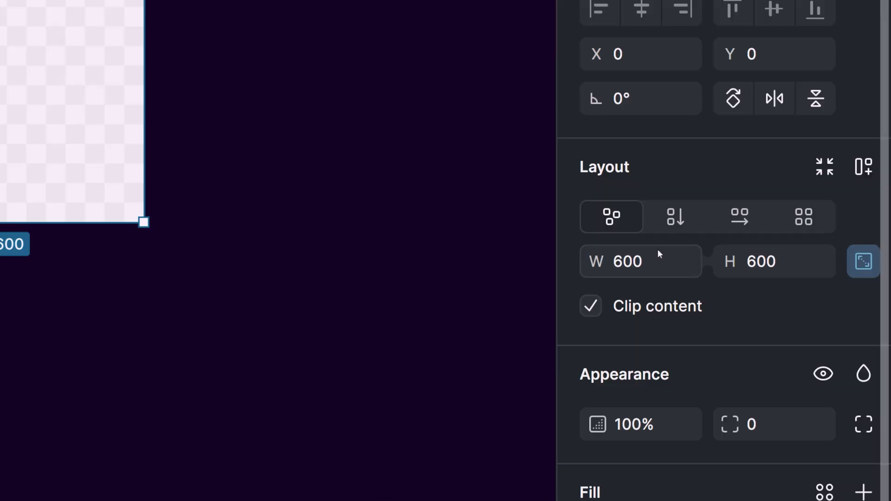
{"action": "left_click", "coordinate": [663, 263]}
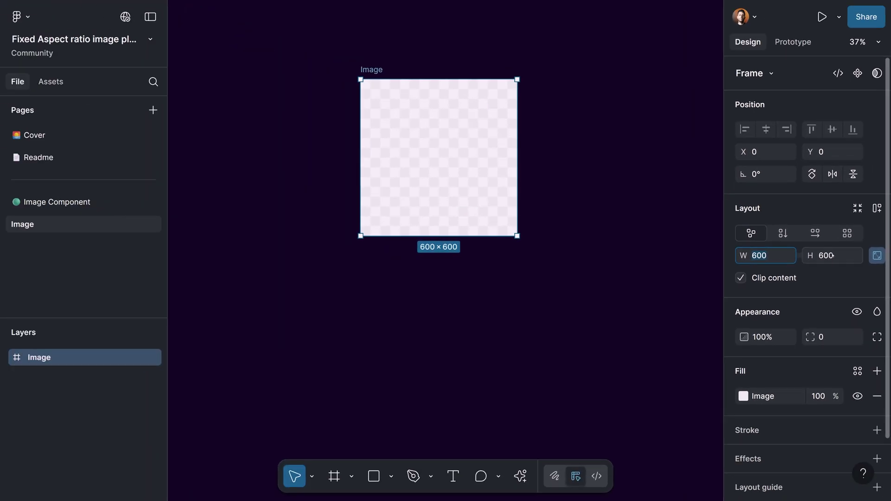
{"action": "left_click_drag", "start_coordinate": [519, 125], "coordinate": [579, 143]}
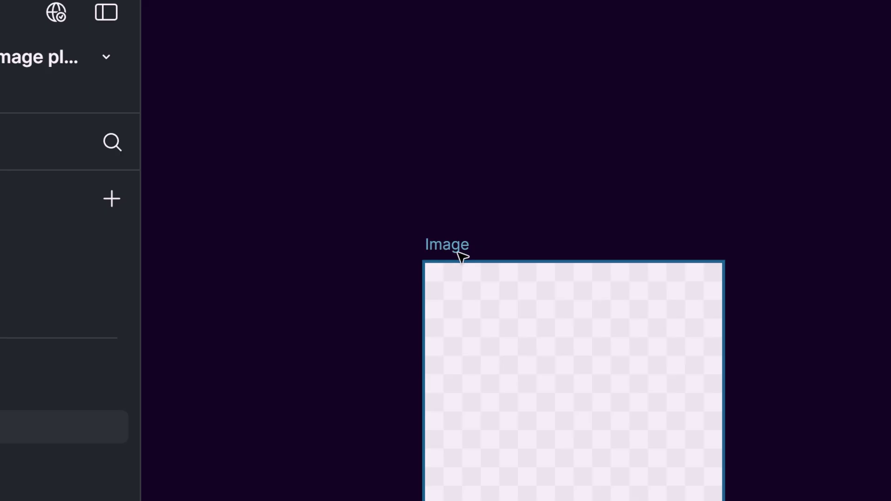
- Rename the frame 'Image / Square / 1:1' and Alt-drag a duplicate to its right
{"action": "double_click", "coordinate": [465, 245]}
{"action": "key", "text": "End"}
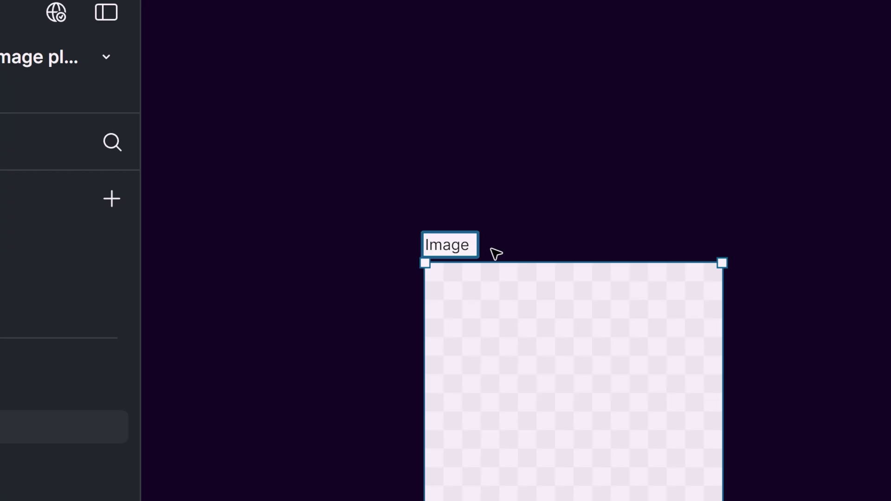
{"action": "type", "text": "/"}
{"action": "type", "text": "Square"}
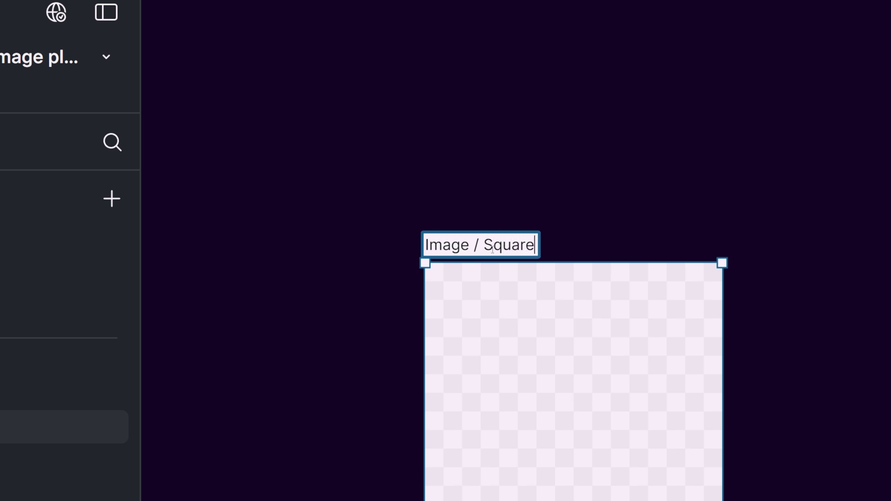
{"action": "type", "text": " / "}
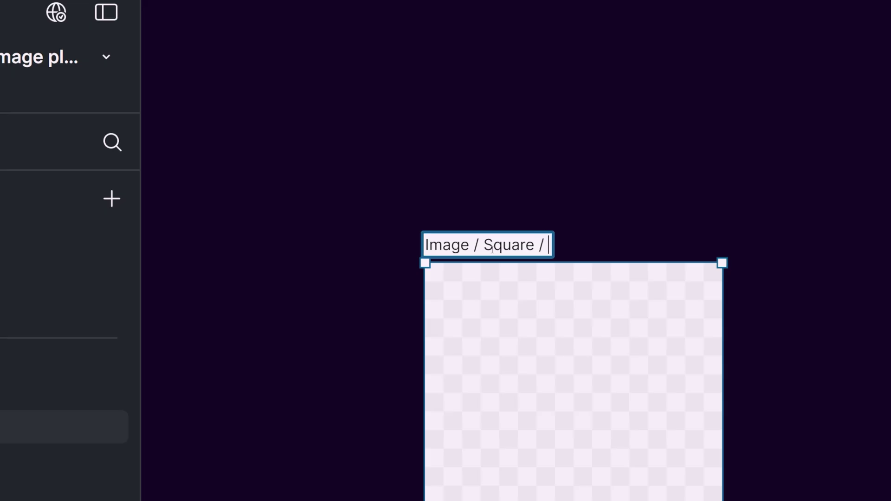
{"action": "type", "text": "1:1"}
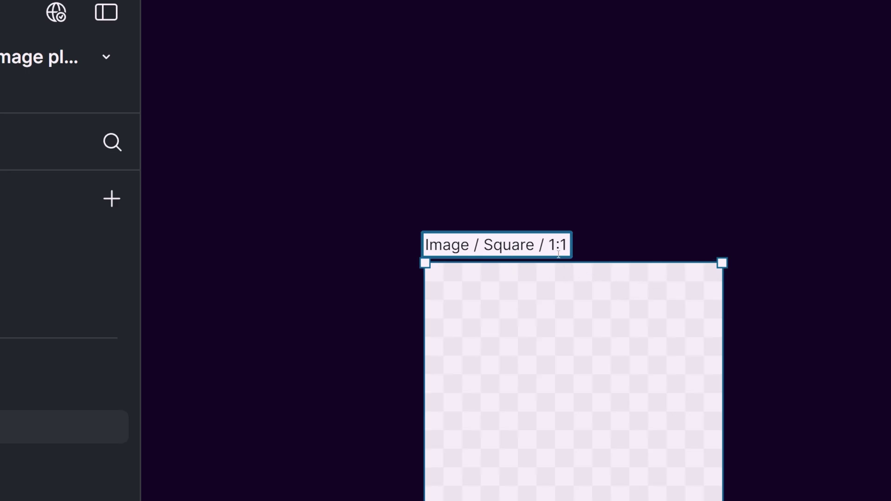
{"action": "double_click", "coordinate": [504, 247]}
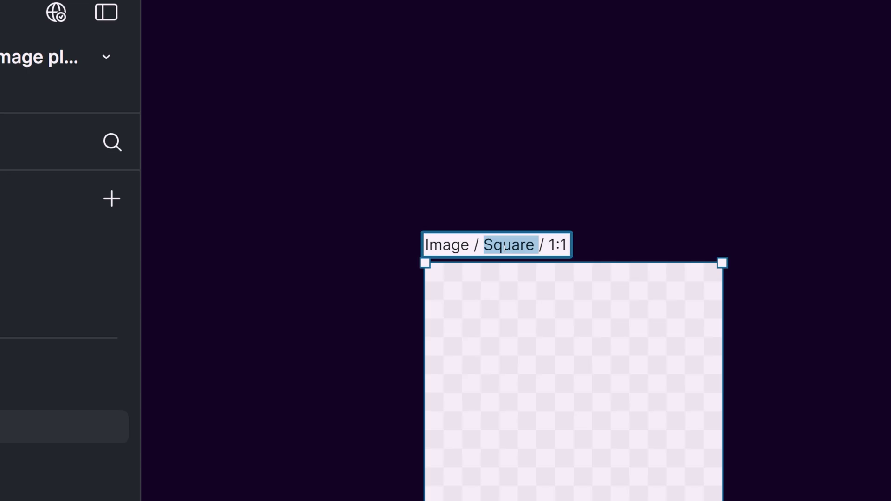
{"action": "triple_click", "coordinate": [549, 249]}
{"action": "left_click", "coordinate": [549, 249]}
{"action": "double_click", "coordinate": [549, 249]}
{"action": "left_click_drag", "start_coordinate": [342, 135], "coordinate": [541, 134]}
- Unlock the copy's proportions, size it 3×2, then re-lock the aspect ratio
{"action": "left_click", "coordinate": [492, 103]}
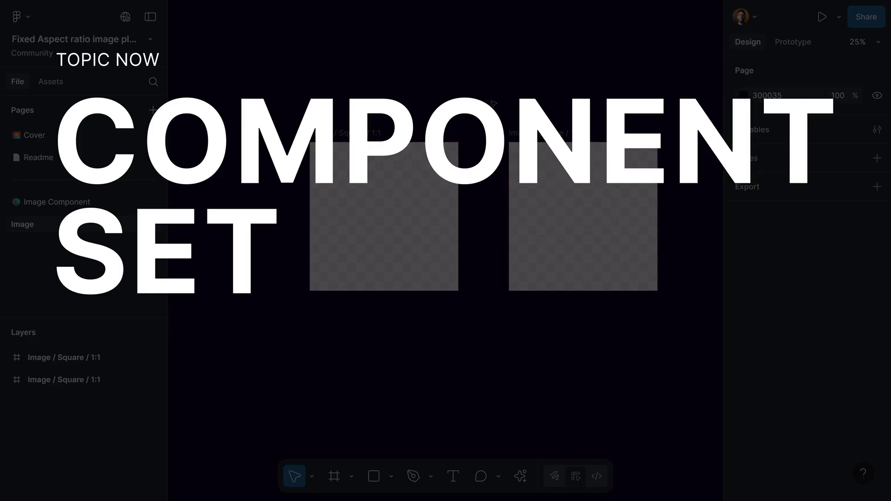
{"action": "scroll", "coordinate": [492, 103], "scroll_direction": "right", "scroll_amount": 10}
{"action": "left_click", "coordinate": [306, 153]}
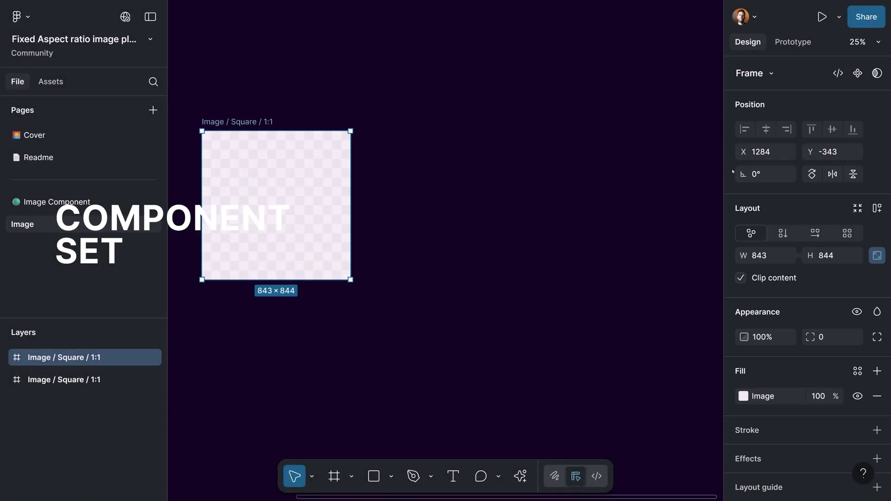
{"action": "left_click", "coordinate": [877, 255]}
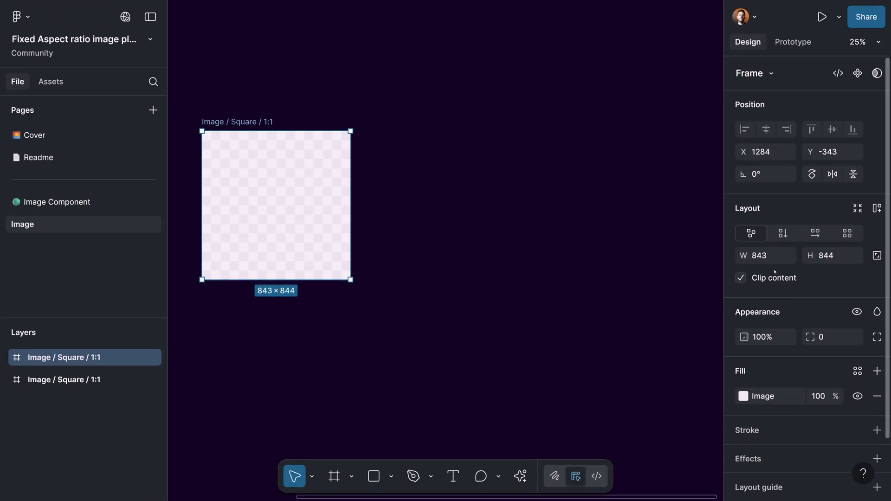
{"action": "left_click", "coordinate": [641, 245]}
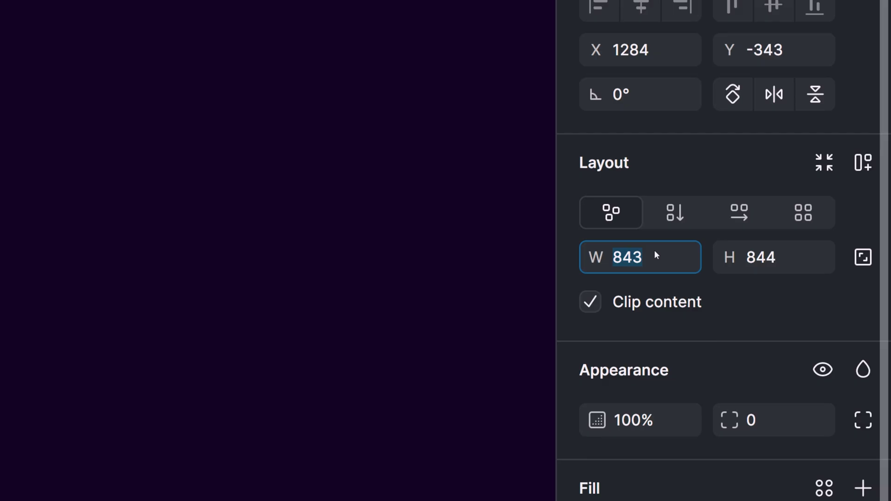
{"action": "type", "text": "3"}
{"action": "left_click", "coordinate": [765, 259]}
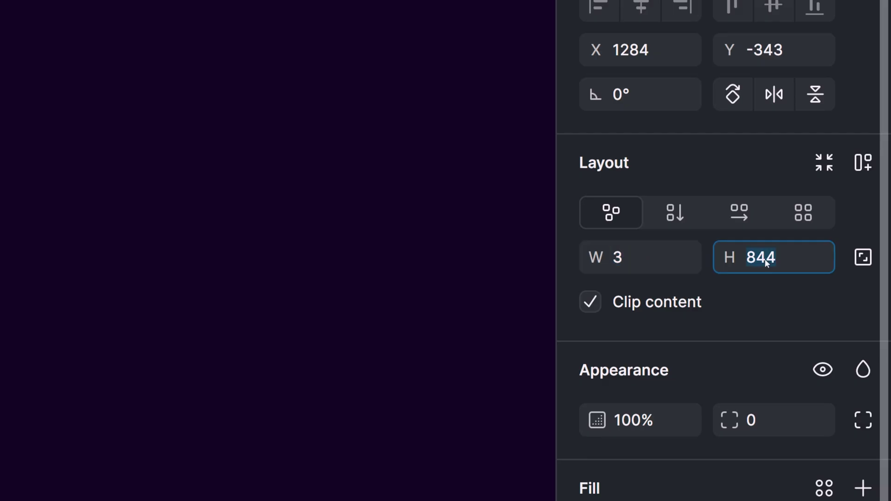
{"action": "left_click", "coordinate": [759, 284]}
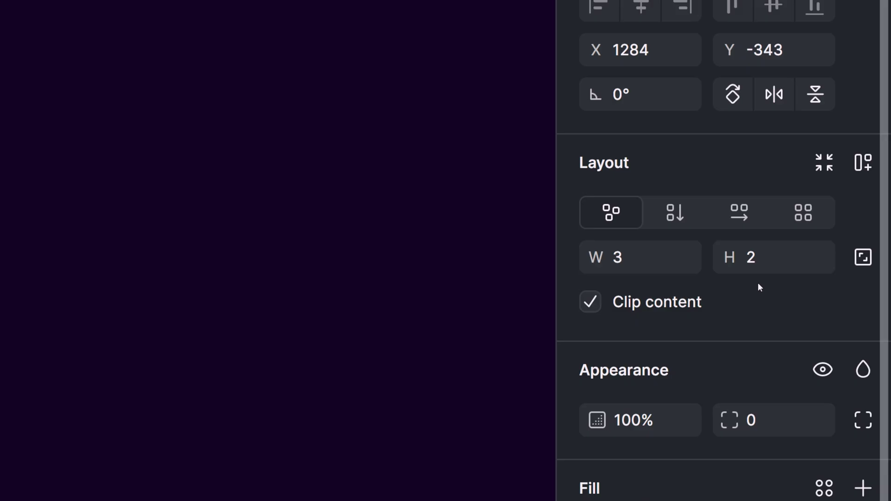
{"action": "left_click", "coordinate": [851, 255]}
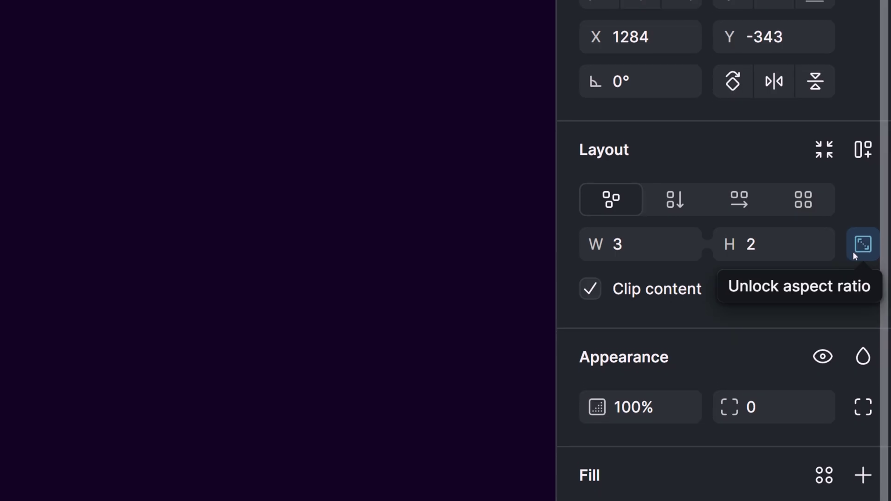
- Set width 600 (height 400), then scale it to about 1267×845 beside the square
{"action": "left_click", "coordinate": [661, 245]}
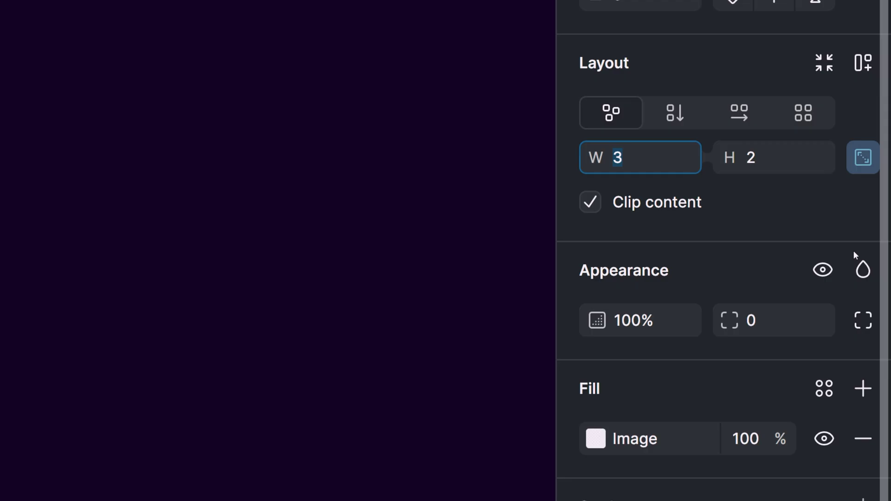
{"action": "type", "text": "600"}
{"action": "key", "text": "Return"}
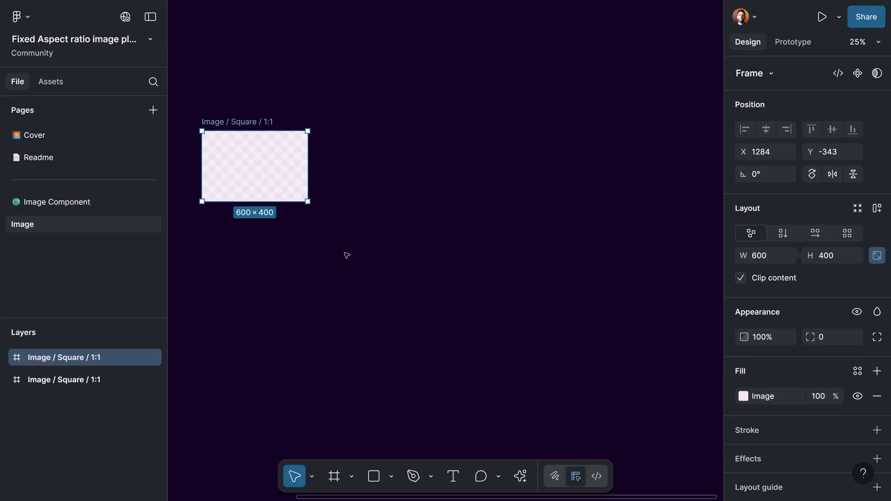
{"action": "left_click", "coordinate": [429, 279]}
{"action": "left_click_drag", "start_coordinate": [400, 250], "coordinate": [613, 315]}
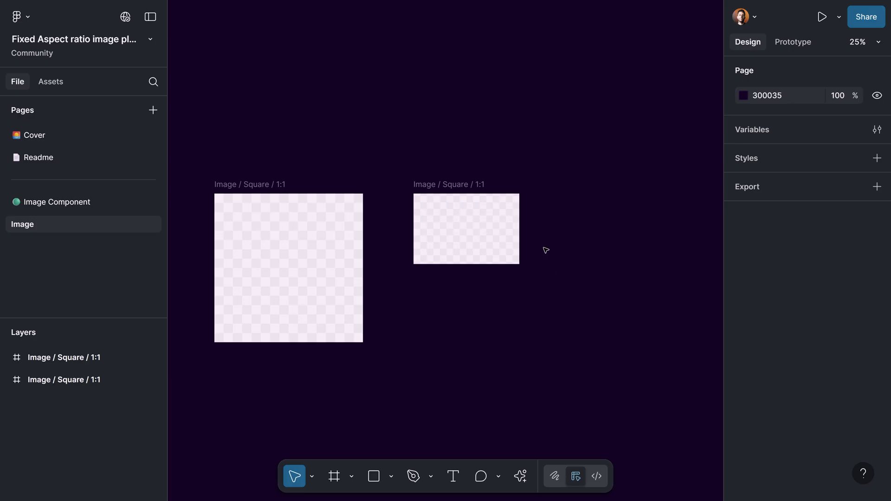
{"action": "left_click", "coordinate": [449, 186]}
{"action": "left_click_drag", "start_coordinate": [519, 228], "coordinate": [667, 248]}
{"action": "left_click_drag", "start_coordinate": [415, 165], "coordinate": [497, 169]}
{"action": "left_click_drag", "start_coordinate": [669, 213], "coordinate": [621, 237]}
{"action": "mouse_move", "coordinate": [436, 186]}
{"action": "left_mouse_down"}
{"action": "mouse_move", "coordinate": [423, 189]}
{"action": "mouse_move", "coordinate": [430, 183]}
{"action": "left_mouse_up"}
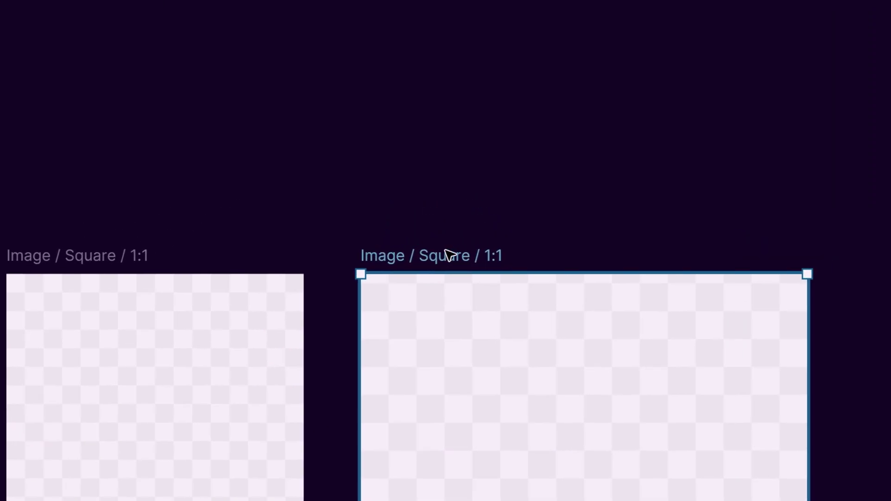
- Edit the copy's name from 'Image / Square / 1:1' to 'Image / Landscape / 3:2'
{"action": "double_click", "coordinate": [450, 255]}
{"action": "double_click", "coordinate": [445, 255]}
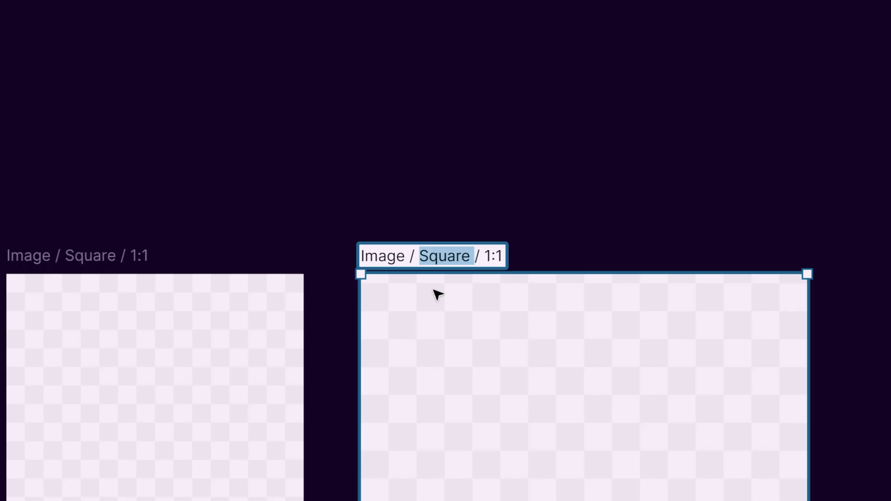
{"action": "type", "text": "Landsca"}
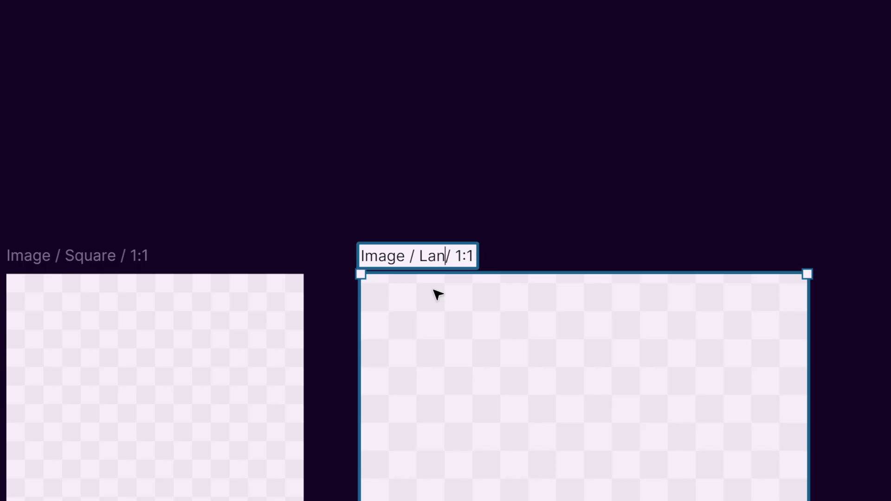
{"action": "type", "text": "pe"}
{"action": "key", "text": "End"}
{"action": "key", "text": "shift+Left"}
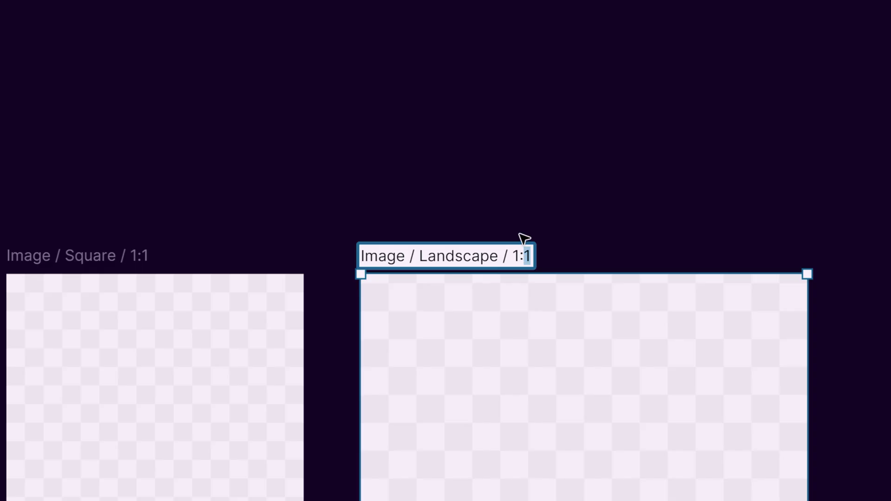
{"action": "type", "text": "2"}
{"action": "key", "text": "Left"}
{"action": "key", "text": "Left"}
{"action": "key", "text": "BackSpace"}
{"action": "type", "text": "3"}
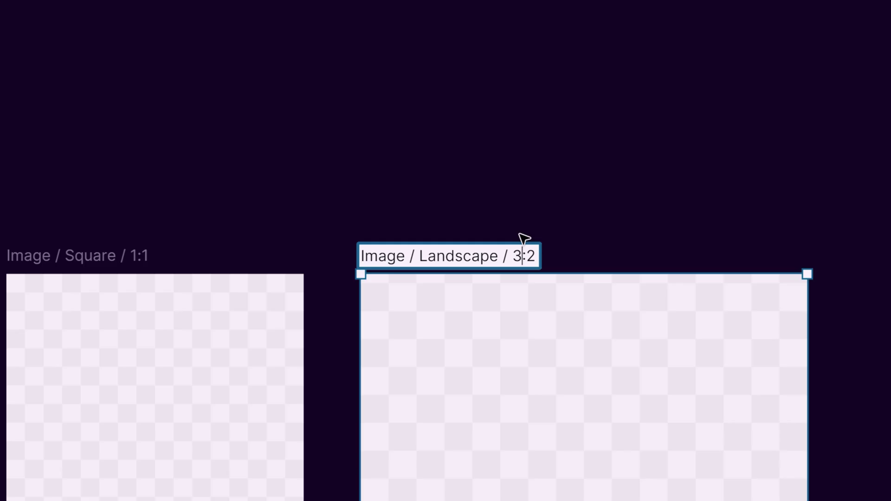
{"action": "left_click", "coordinate": [541, 157]}
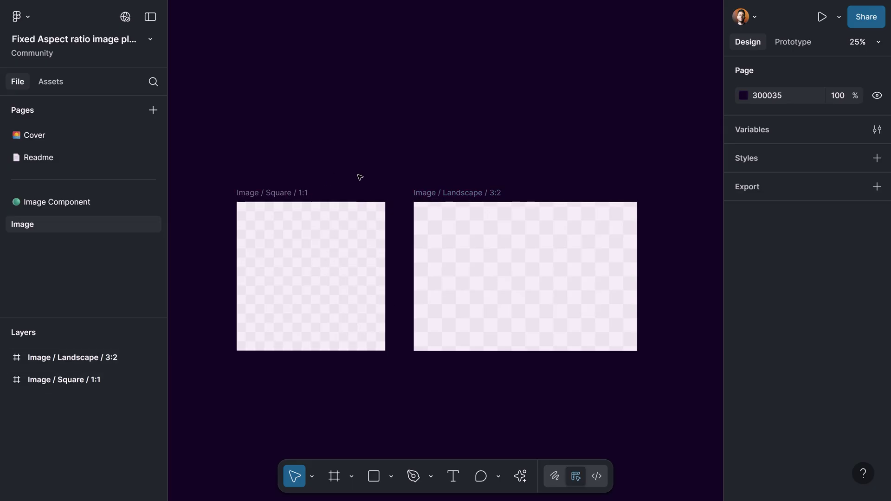
- Make both frames an 'Image' component set with Property 1 (Landscape, Square) and Property 2 (1:1, 3:2)
{"action": "left_click_drag", "start_coordinate": [223, 127], "coordinate": [662, 380]}
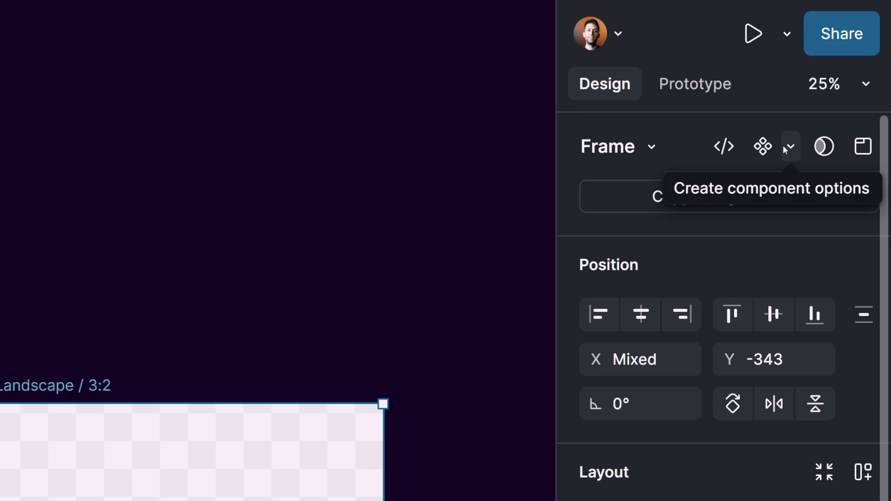
{"action": "left_click", "coordinate": [789, 147]}
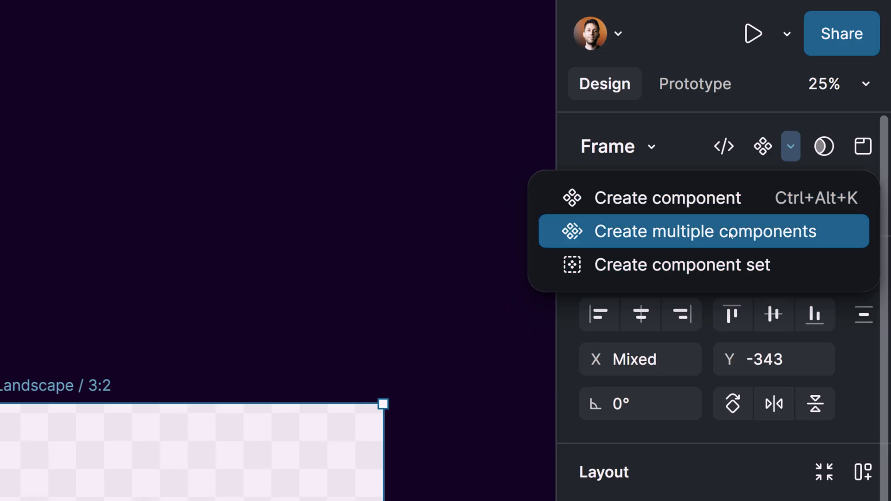
{"action": "left_click", "coordinate": [733, 266]}
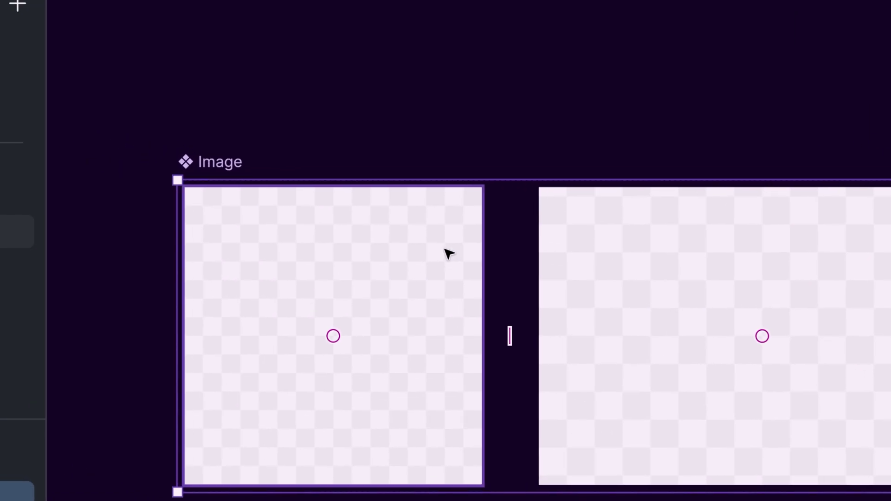
{"action": "left_click", "coordinate": [386, 237]}
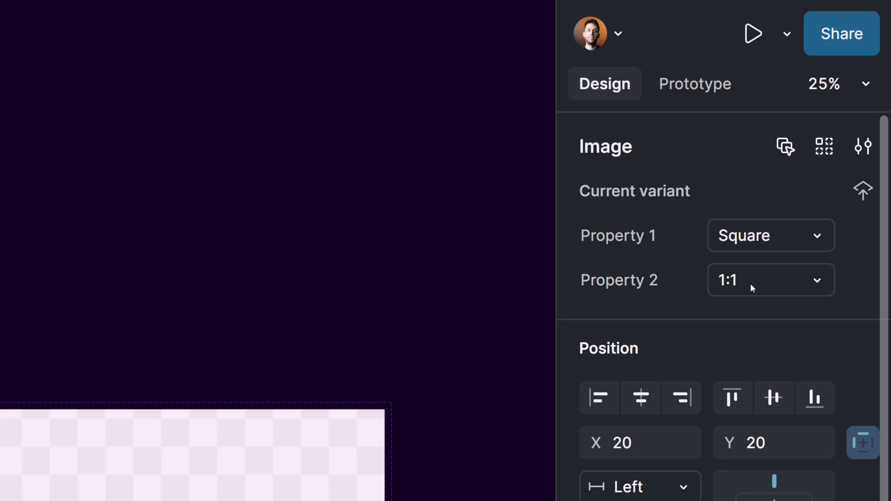
{"action": "left_click", "coordinate": [619, 241]}
{"action": "key", "text": "ctrl+a"}
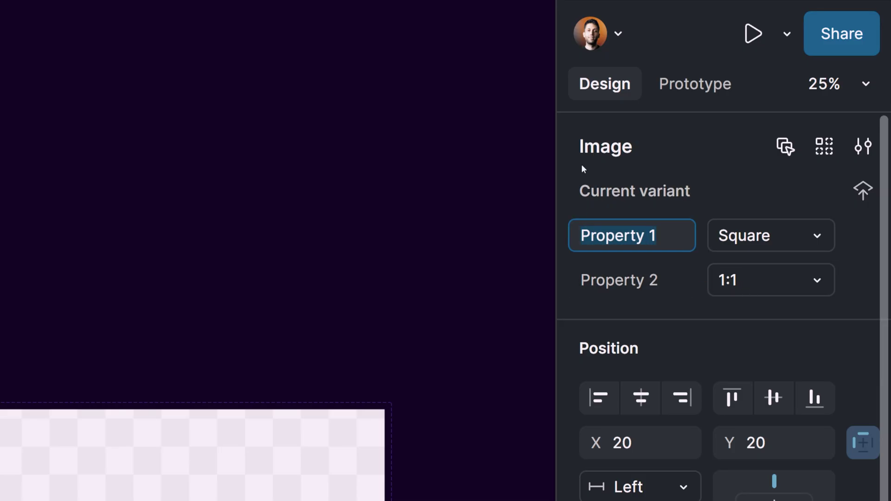
{"action": "type", "text": "Type"}
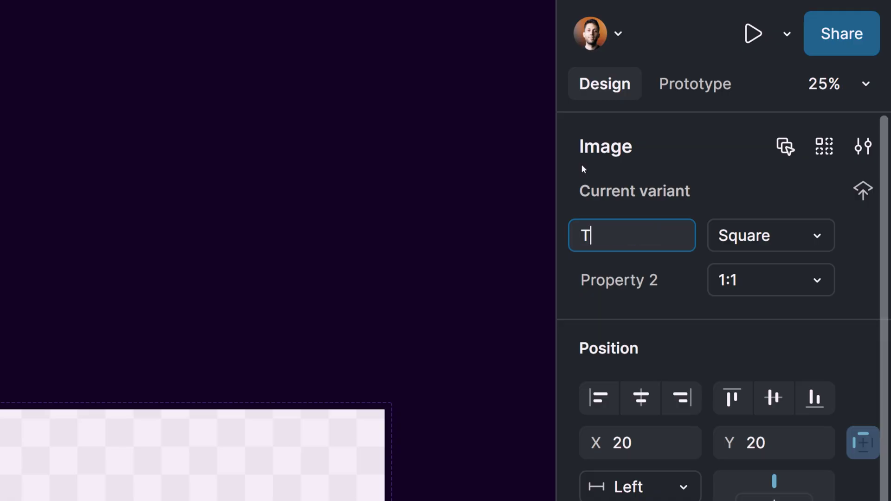
{"action": "key", "text": "BackSpace"}
{"action": "key", "text": "BackSpace"}
{"action": "key", "text": "BackSpace"}
{"action": "key", "text": "BackSpace"}
{"action": "type", "text": "Orientation"}
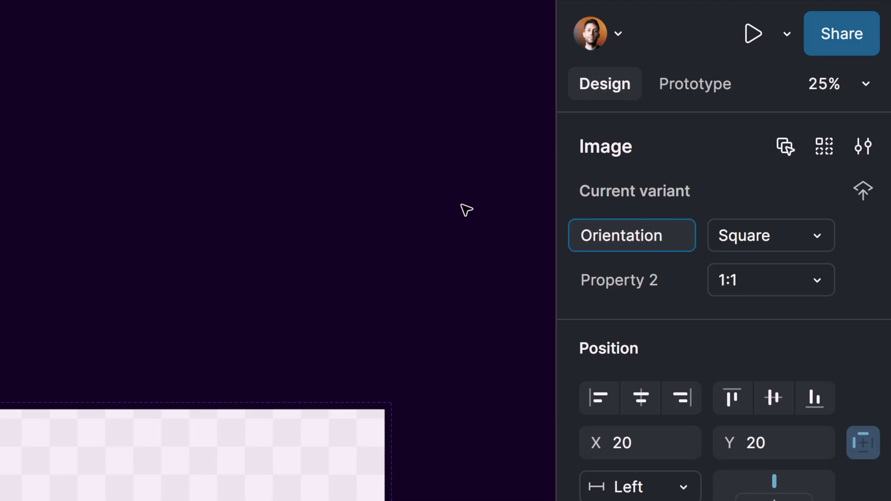
{"action": "double_click", "coordinate": [636, 281]}
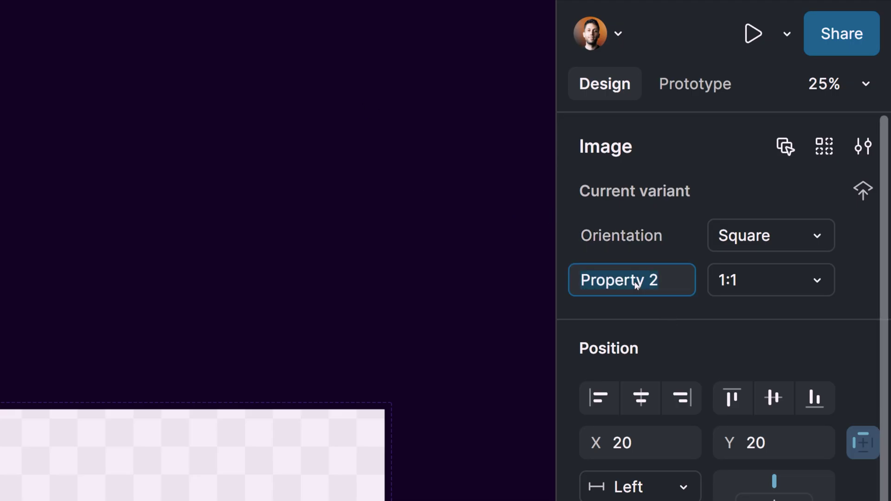
{"action": "type", "text": "Ratio"}
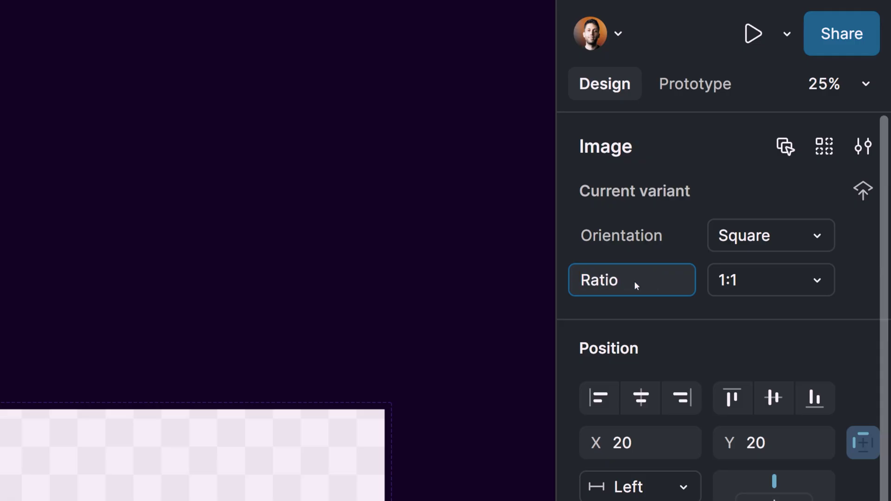
{"action": "key", "text": "Return"}
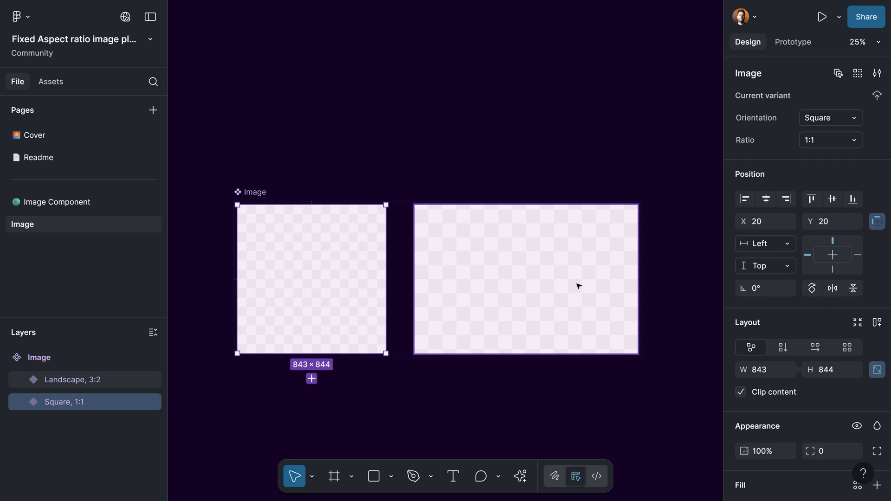
{"action": "left_click", "coordinate": [566, 276]}
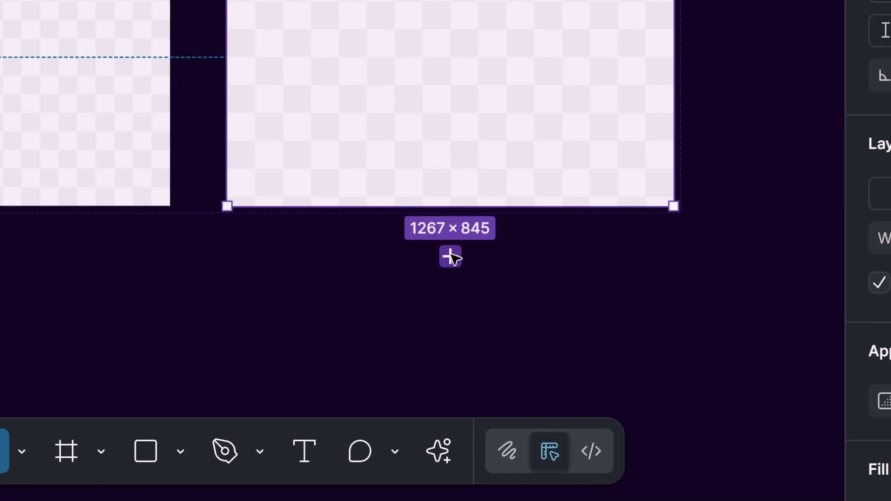
- Add a Landscape 3:2 variant, unlock its width-height ratio and narrow its width
{"action": "left_click", "coordinate": [450, 256]}
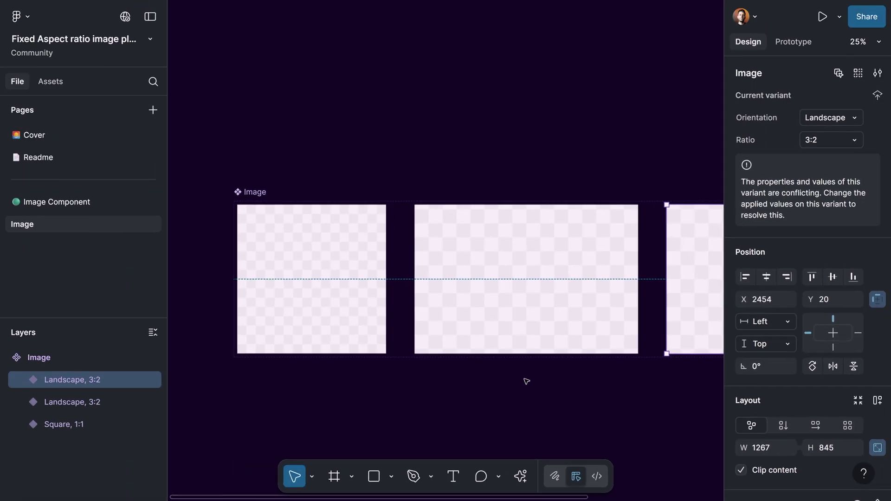
{"action": "left_click", "coordinate": [606, 176]}
{"action": "scroll", "coordinate": [543, 177], "scroll_direction": "right", "scroll_amount": 3}
{"action": "scroll", "coordinate": [543, 177], "scroll_direction": "down", "scroll_amount": 2}
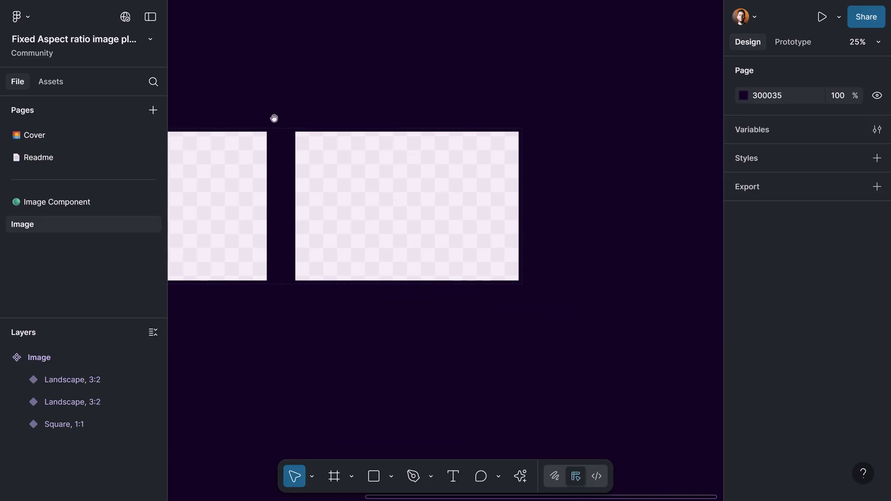
{"action": "left_click", "coordinate": [388, 196]}
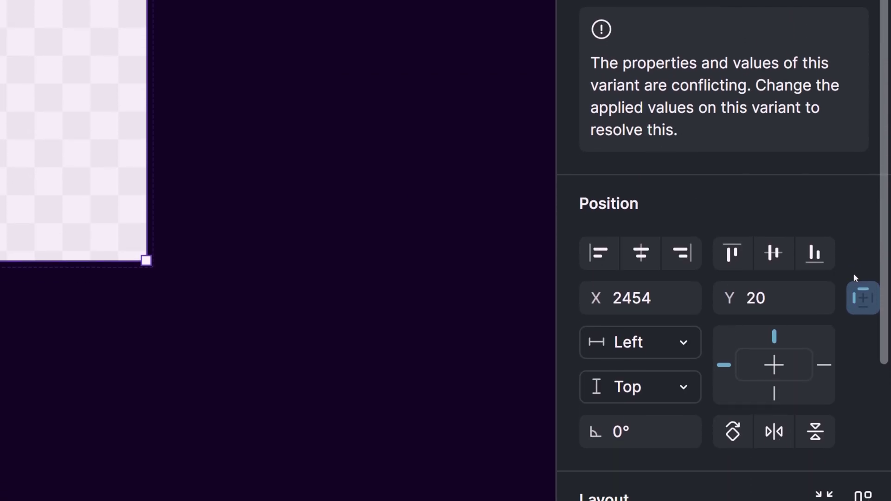
{"action": "left_click", "coordinate": [871, 400]}
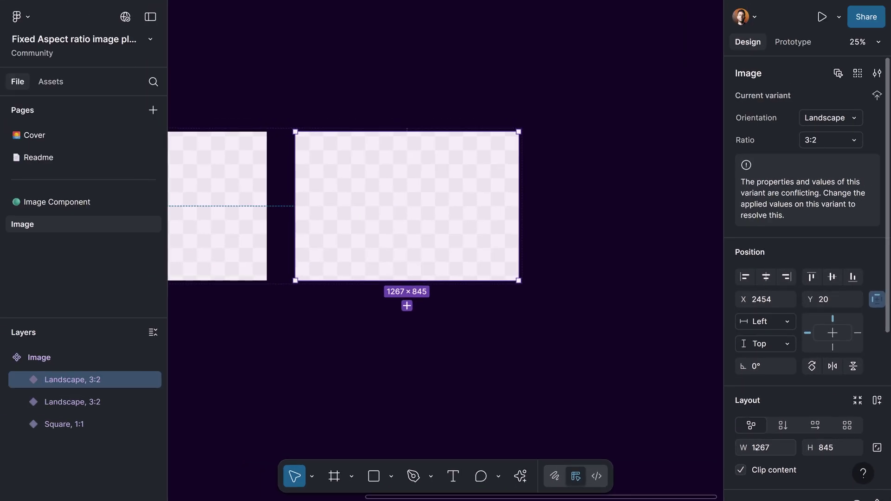
{"action": "left_click_drag", "start_coordinate": [753, 447], "coordinate": [849, 435]}
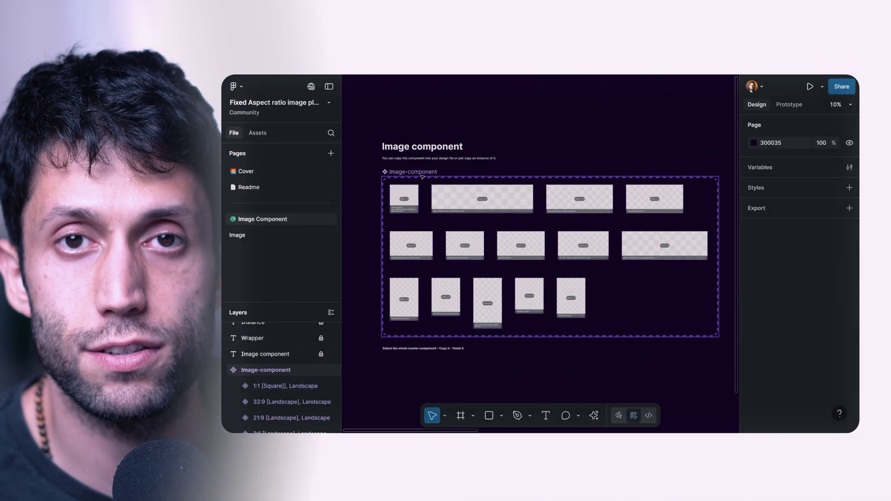
{"action": "left_click", "coordinate": [467, 198]}
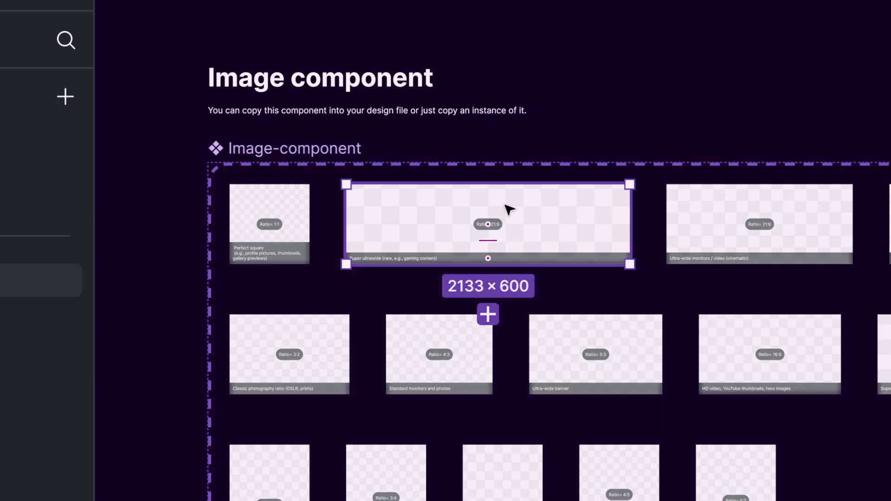
{"action": "scroll", "coordinate": [481, 227], "scroll_direction": "up", "scroll_amount": 5}
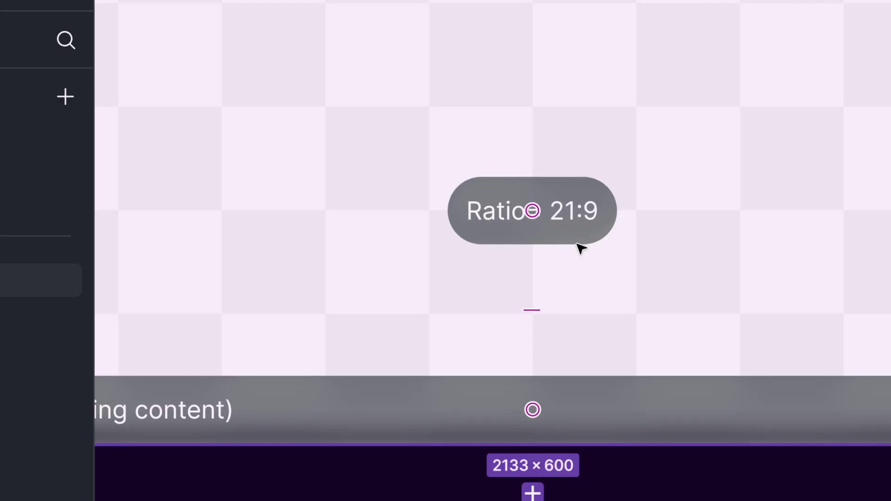
{"action": "scroll", "coordinate": [507, 231], "scroll_direction": "down", "scroll_amount": 5}
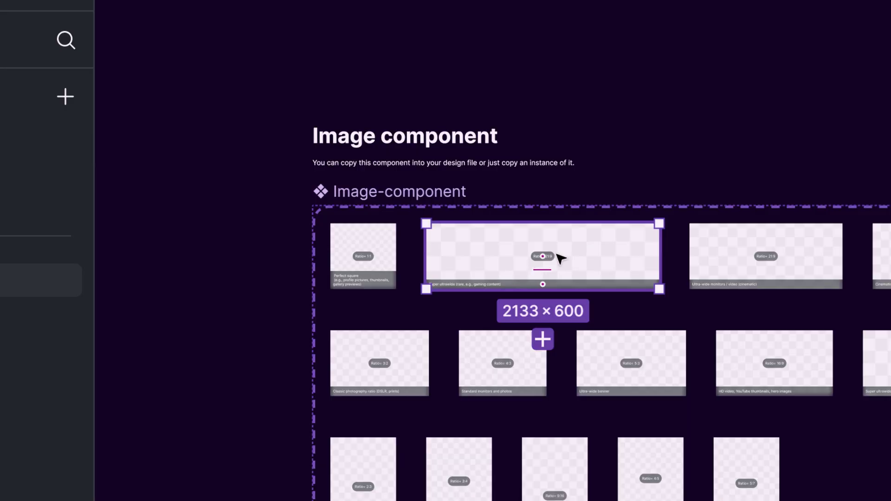
{"action": "scroll", "coordinate": [560, 259], "scroll_direction": "up", "scroll_amount": 4}
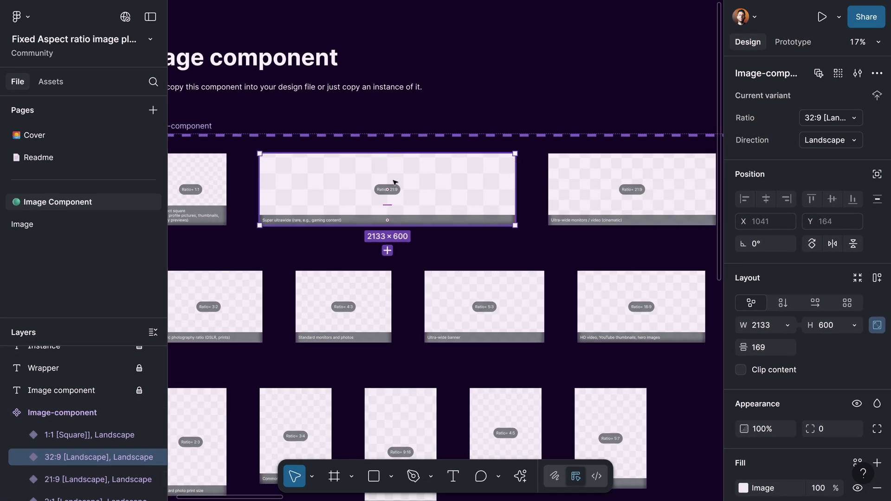
- Pull an instance of the 1:1 square variant out below the Image-component set
{"action": "left_click", "coordinate": [197, 125]}
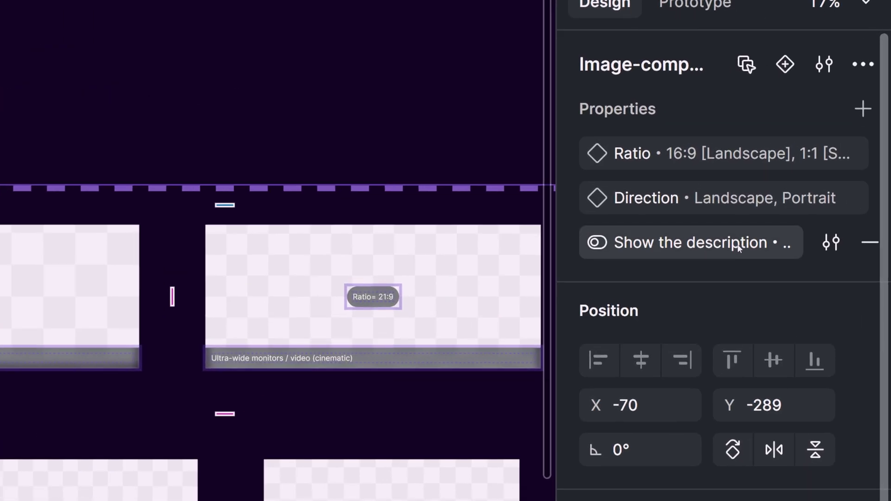
{"action": "left_click", "coordinate": [224, 127]}
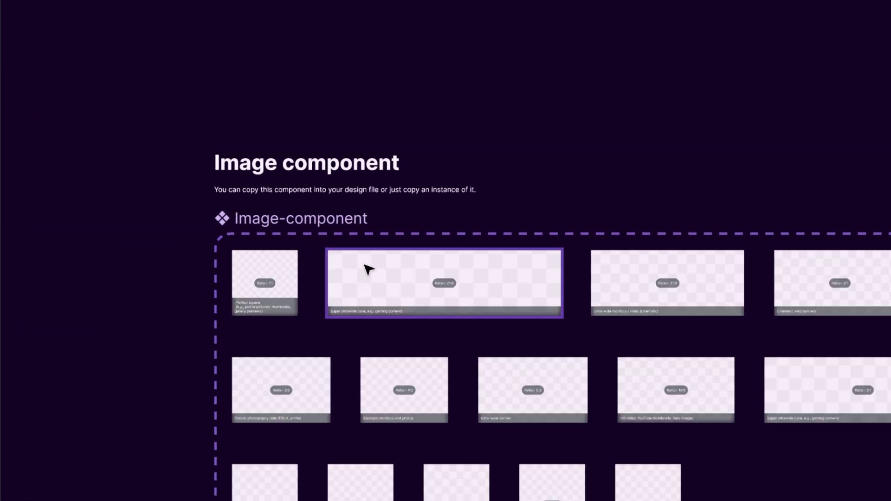
{"action": "left_click", "coordinate": [272, 278]}
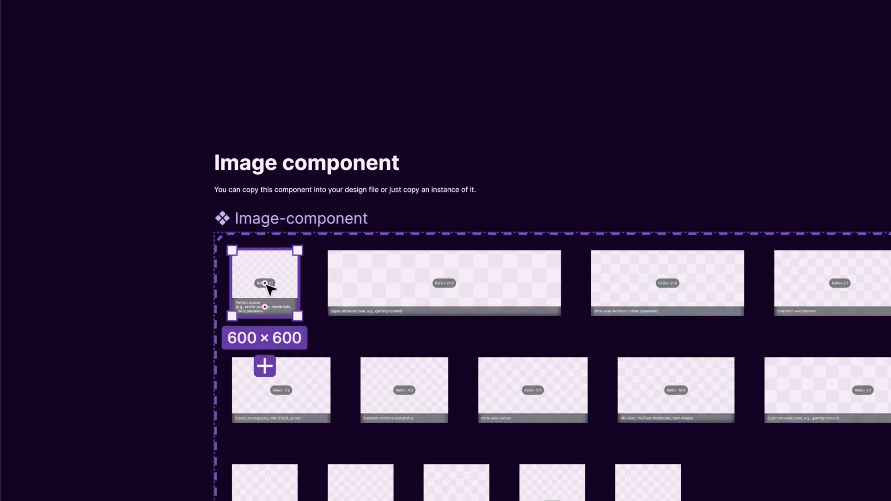
{"action": "left_click_drag", "start_coordinate": [268, 286], "coordinate": [416, 500]}
{"action": "scroll", "coordinate": [396, 500], "scroll_direction": "up", "scroll_amount": 3}
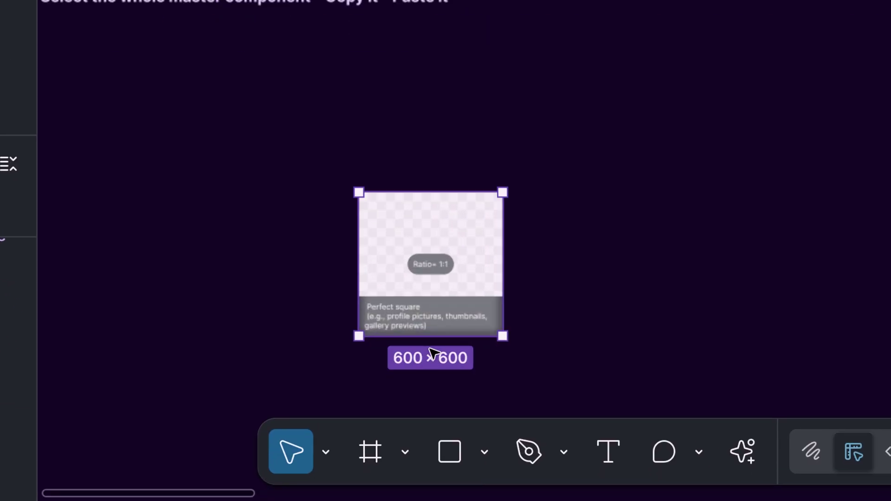
{"action": "scroll", "coordinate": [430, 353], "scroll_direction": "up", "scroll_amount": 5}
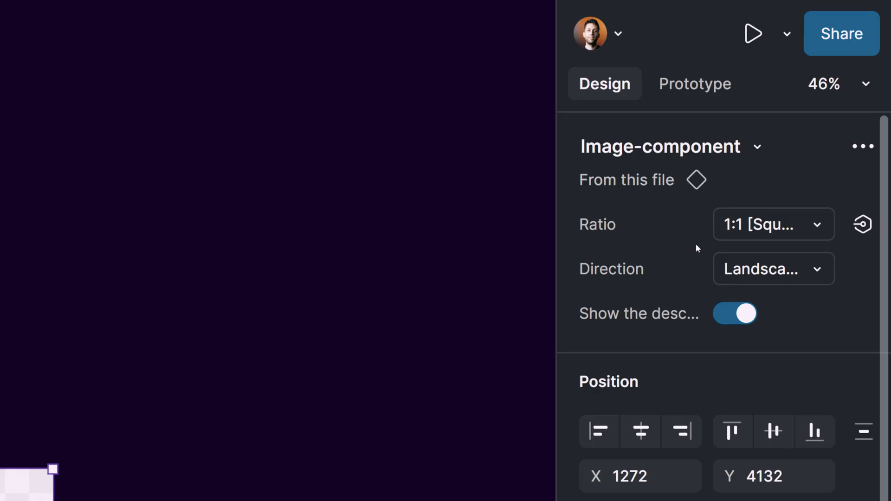
- Set the instance to Ratio 2:3 [Portrait], Direction Portrait, with the description shown
{"action": "left_click", "coordinate": [742, 226]}
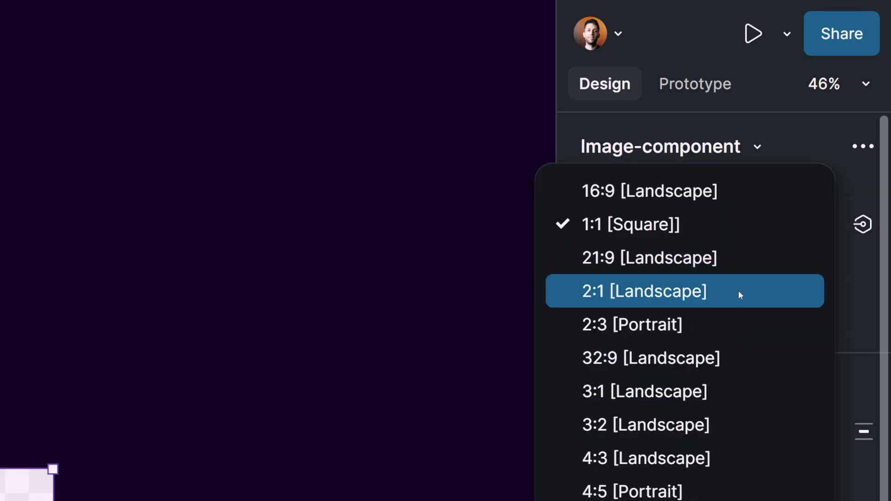
{"action": "left_click", "coordinate": [742, 334]}
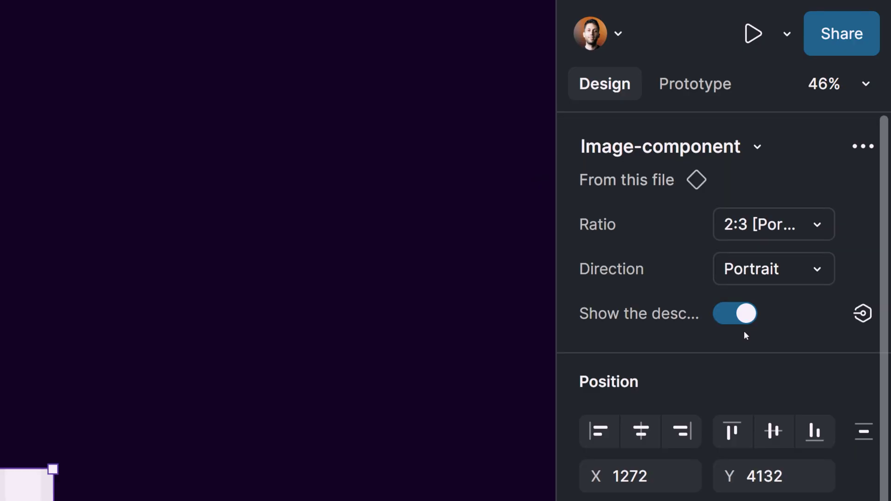
{"action": "left_click", "coordinate": [766, 276]}
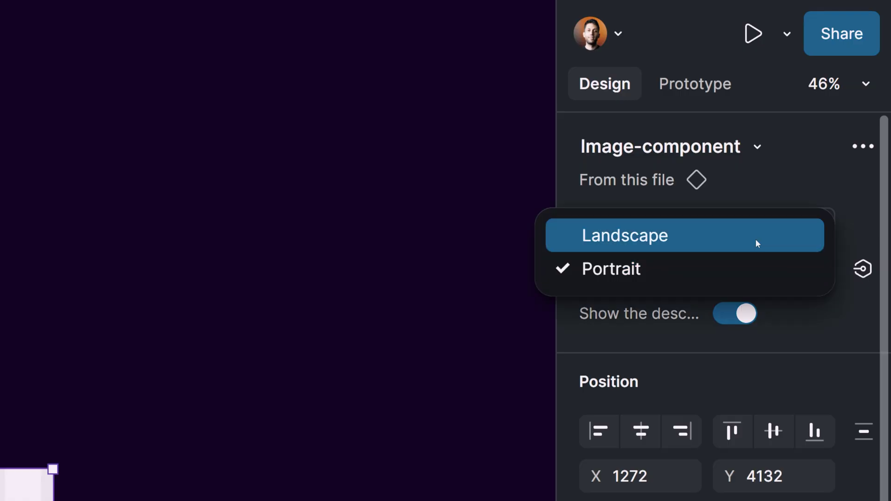
{"action": "left_click", "coordinate": [756, 239]}
{"action": "left_click", "coordinate": [770, 273]}
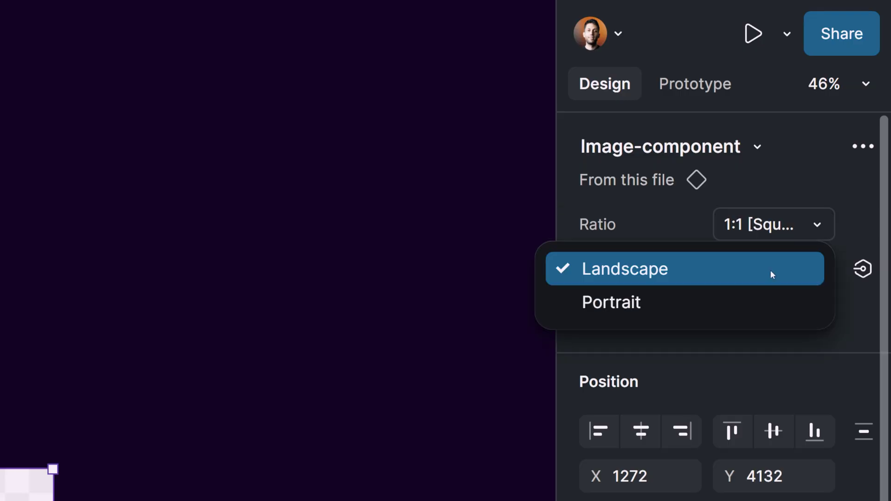
{"action": "left_click", "coordinate": [766, 302]}
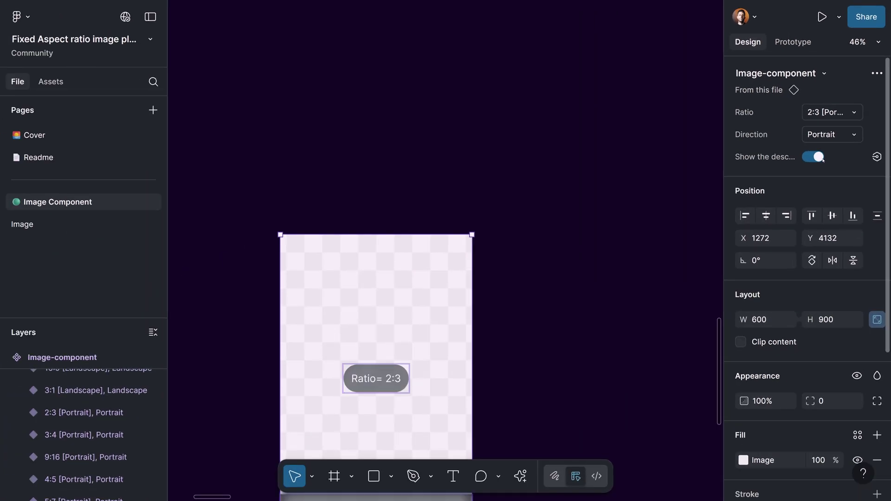
{"action": "left_click", "coordinate": [817, 156]}
{"action": "left_click", "coordinate": [823, 158]}
{"action": "left_click", "coordinate": [822, 158]}
{"action": "left_click", "coordinate": [823, 158]}
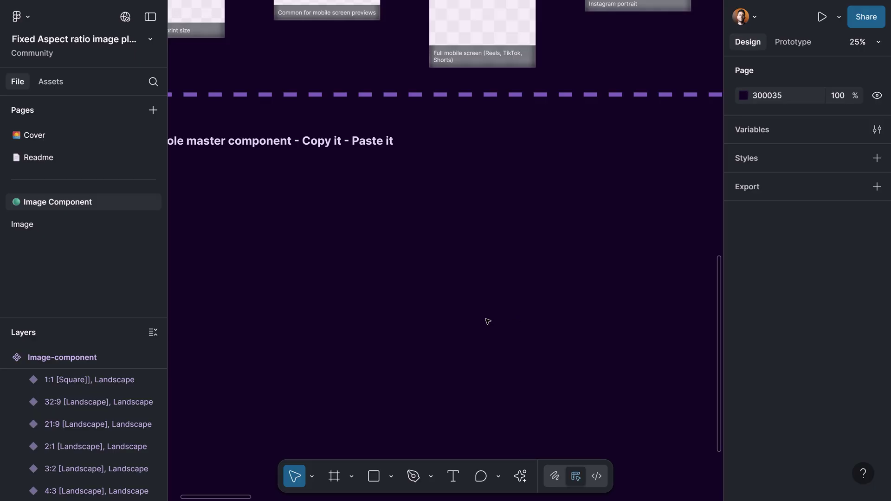
- Alt-drag a copy of the 3:4 Portrait variant (600×800) below the Image-component set
{"action": "scroll", "coordinate": [506, 331], "scroll_direction": "down", "scroll_amount": 5, "text": "ctrl"}
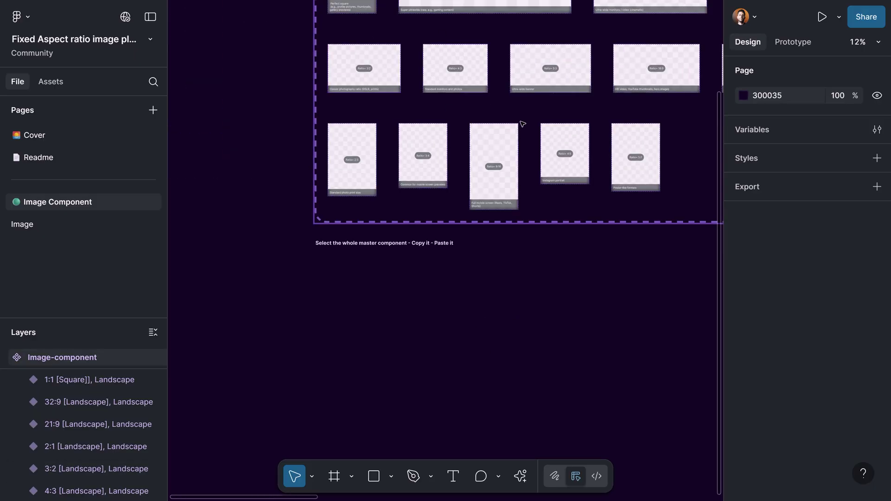
{"action": "left_click", "coordinate": [442, 151]}
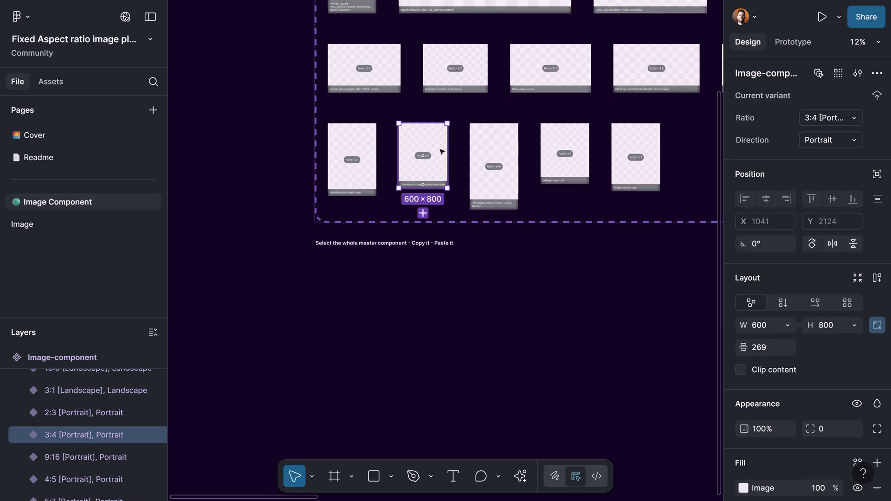
{"action": "left_click_drag", "start_coordinate": [428, 137], "coordinate": [416, 405]}
{"action": "left_click_drag", "start_coordinate": [455, 356], "coordinate": [454, 165]}
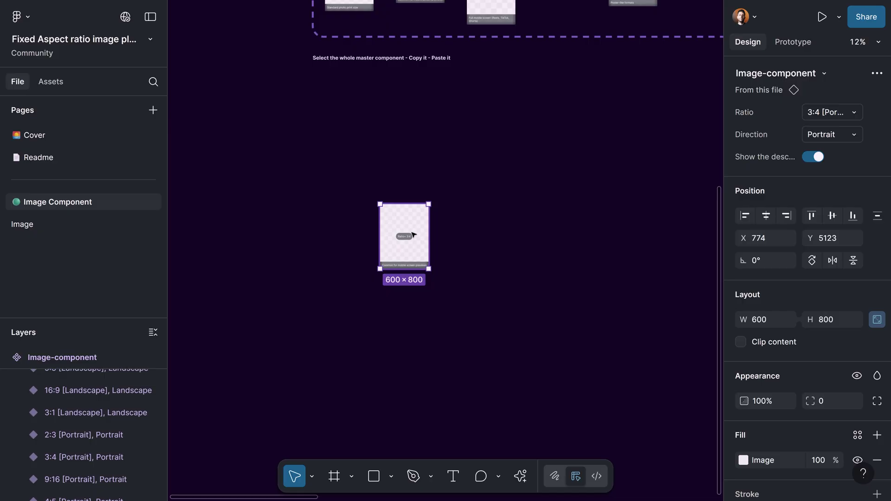
- Wrap the 3:4 instance in an auto-layout frame (620×820, 10 padding) named 'Image-wrapper'
{"action": "key", "text": "shift+a"}
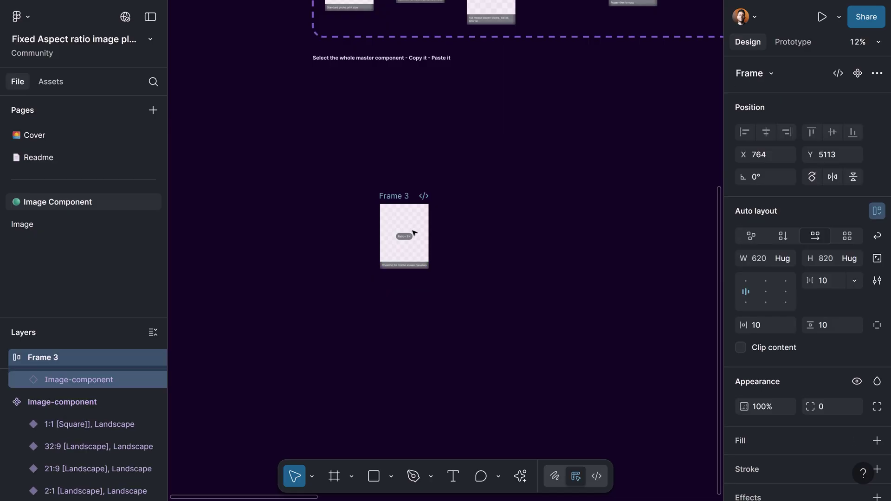
{"action": "double_click", "coordinate": [407, 197]}
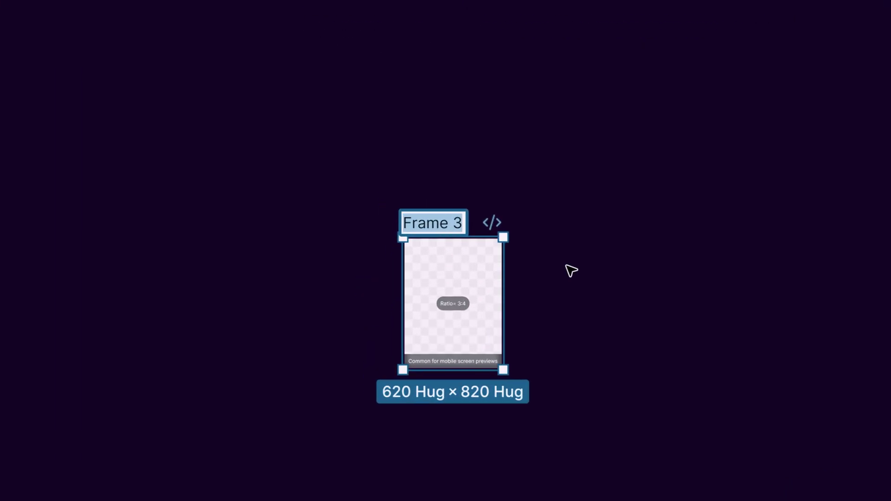
{"action": "type", "text": "Imag"}
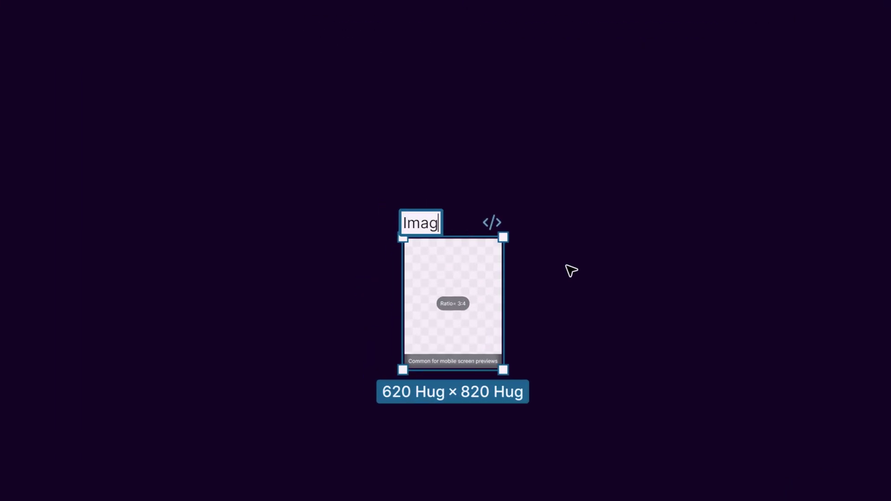
{"action": "type", "text": "e-wrapper"}
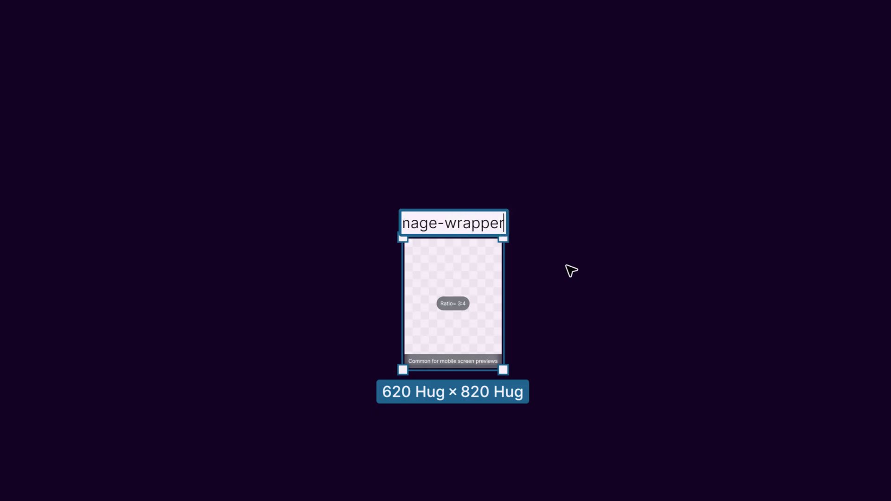
{"action": "key", "text": "Return"}
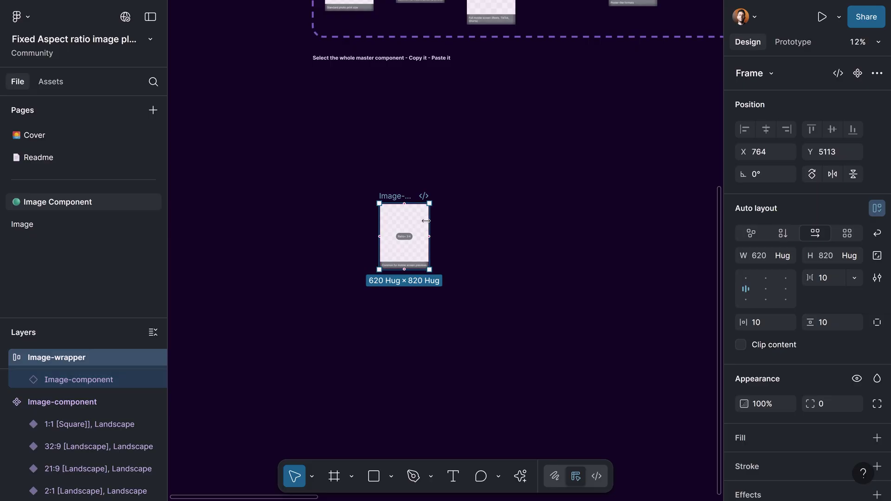
- Widen the Image-wrapper frame to a fixed 2498 width
{"action": "left_click_drag", "start_coordinate": [433, 223], "coordinate": [581, 228]}
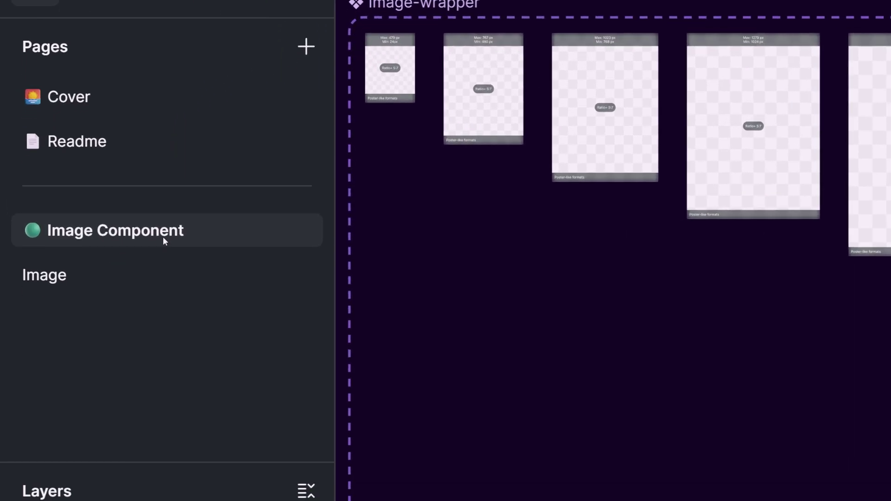
- Delete the Image page
{"action": "left_click", "coordinate": [142, 274]}
{"action": "right_click", "coordinate": [144, 275]}
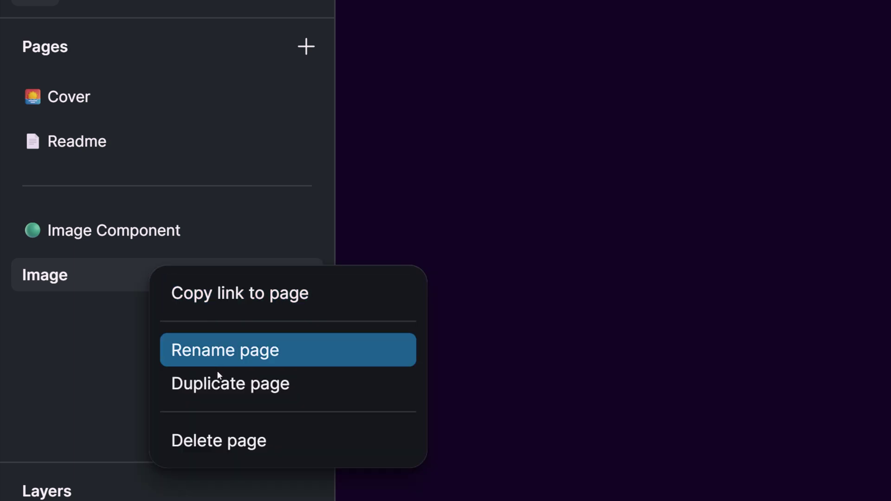
{"action": "left_click", "coordinate": [218, 440]}
- Inspect the XS, XL and 2XL breakpoint variants of the Image-wrapper component set
{"action": "scroll", "coordinate": [608, 246], "scroll_direction": "up", "scroll_amount": 1}
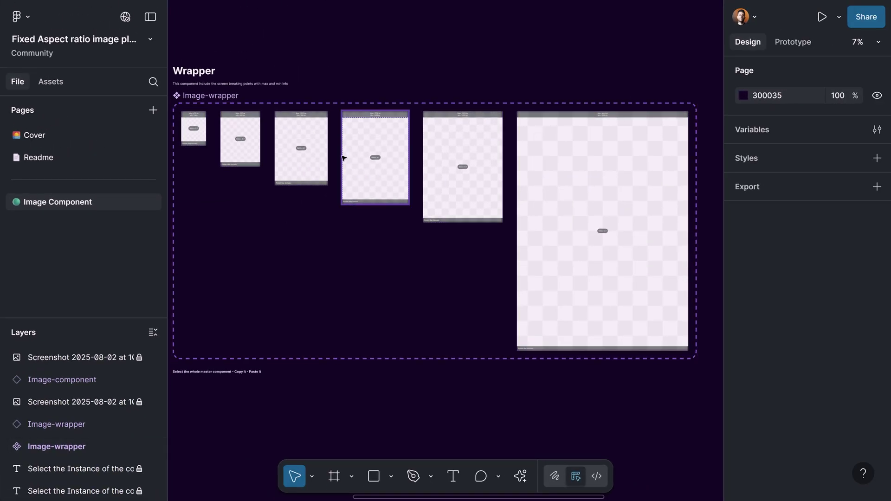
{"action": "left_click", "coordinate": [197, 121]}
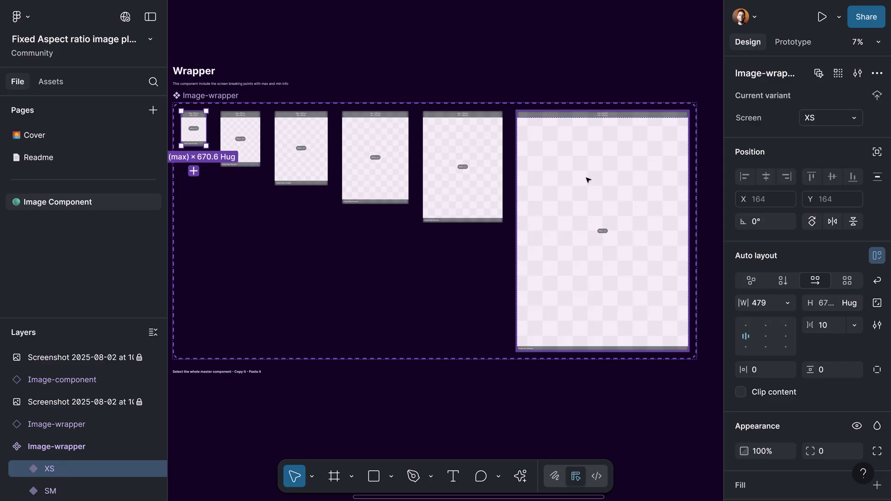
{"action": "scroll", "coordinate": [587, 179], "scroll_direction": "down", "scroll_amount": 2}
{"action": "scroll", "coordinate": [587, 180], "scroll_direction": "up", "scroll_amount": 2}
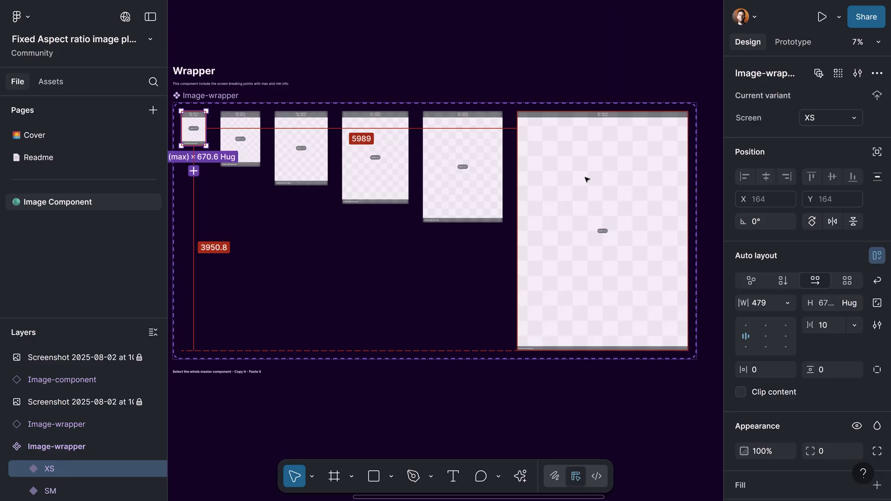
{"action": "left_click", "coordinate": [482, 131]}
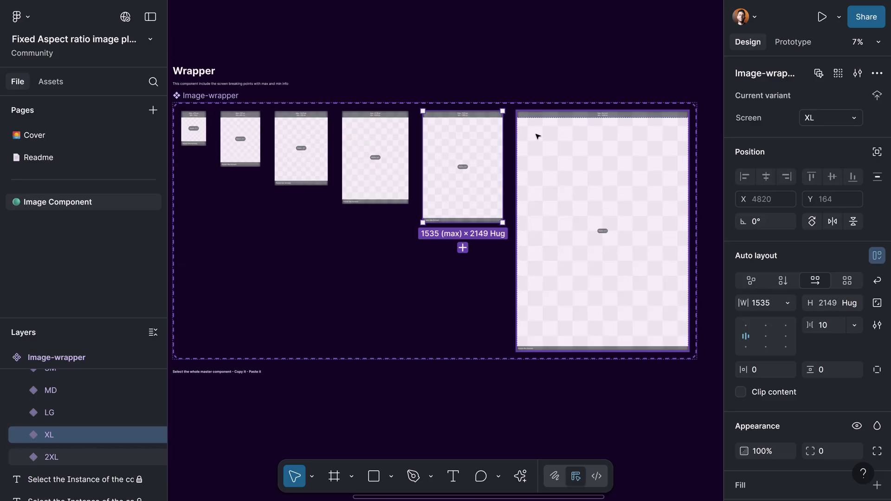
{"action": "left_click", "coordinate": [538, 136]}
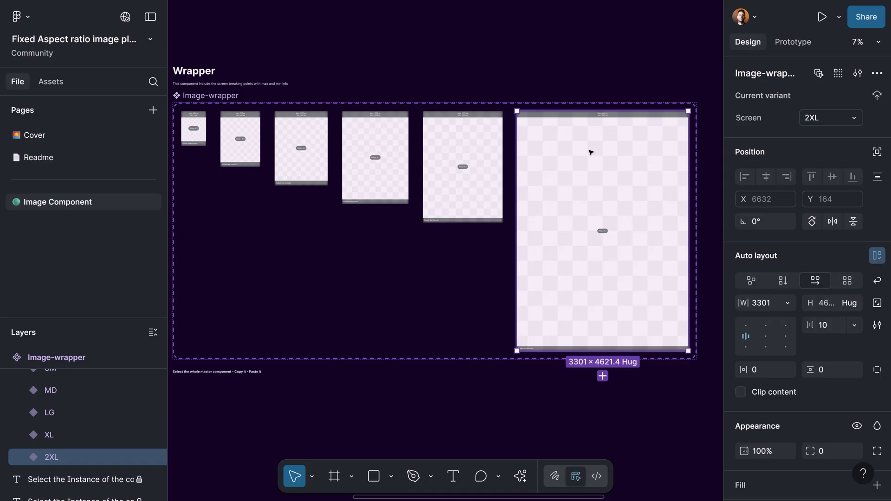
- Alt-drag an XS Image-wrapper instance out below the breakpoint component set
{"action": "left_click", "coordinate": [196, 137]}
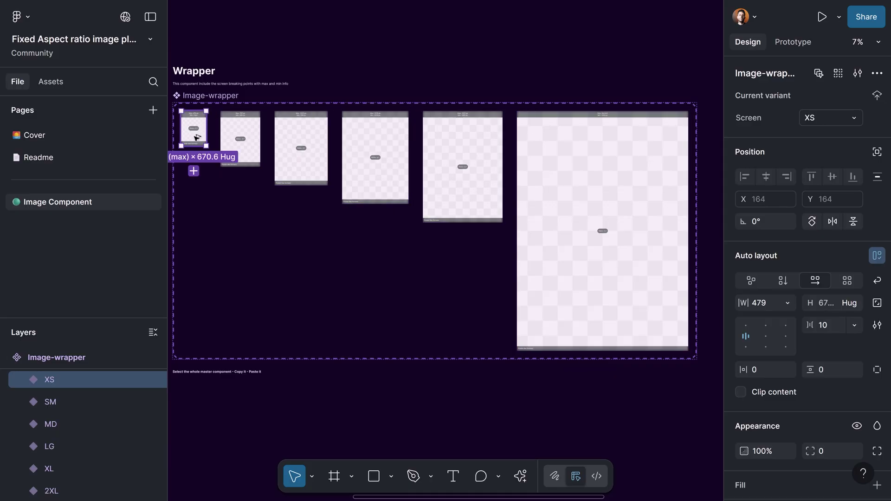
{"action": "left_click_drag", "start_coordinate": [196, 137], "coordinate": [403, 433]}
{"action": "left_click_drag", "start_coordinate": [431, 405], "coordinate": [427, 234]}
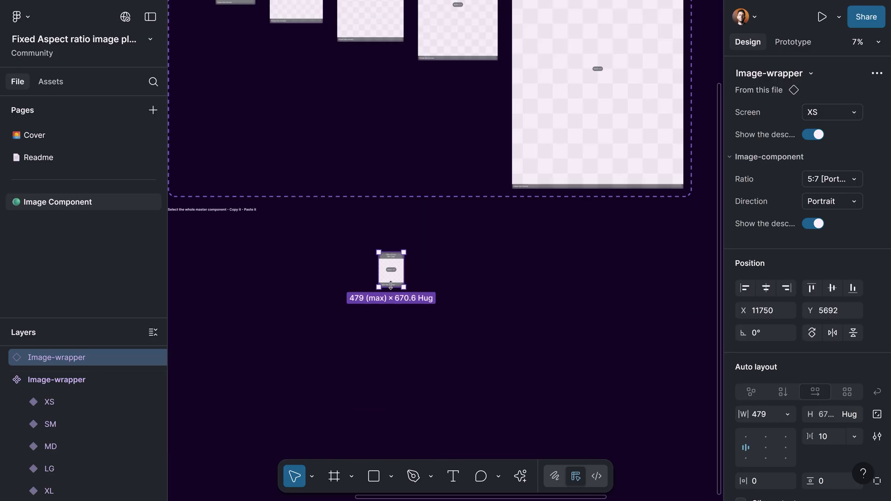
- Give the Image-wrapper instance horizontal padding and a white fill
{"action": "scroll", "coordinate": [391, 285], "scroll_direction": "up", "scroll_amount": 5}
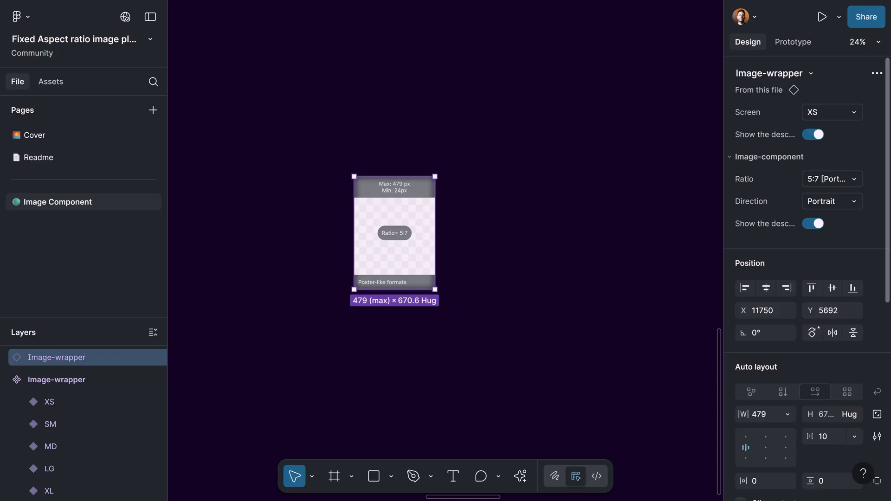
{"action": "scroll", "coordinate": [768, 440], "scroll_direction": "down", "scroll_amount": 2}
{"action": "left_click_drag", "start_coordinate": [743, 435], "coordinate": [790, 448]}
{"action": "scroll", "coordinate": [790, 448], "scroll_direction": "down", "scroll_amount": 3}
{"action": "left_click", "coordinate": [878, 458]}
{"action": "left_click_drag", "start_coordinate": [811, 295], "coordinate": [439, 329]}
{"action": "left_click", "coordinate": [460, 305]}
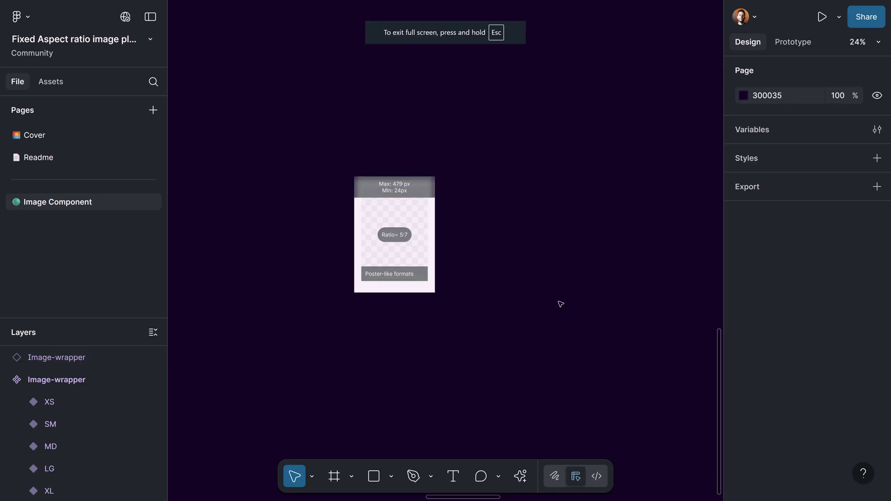
{"action": "left_click", "coordinate": [370, 240]}
- Change the instance's image ratio, trying 4:3 landscape and then 2:1
{"action": "left_click", "coordinate": [839, 179]}
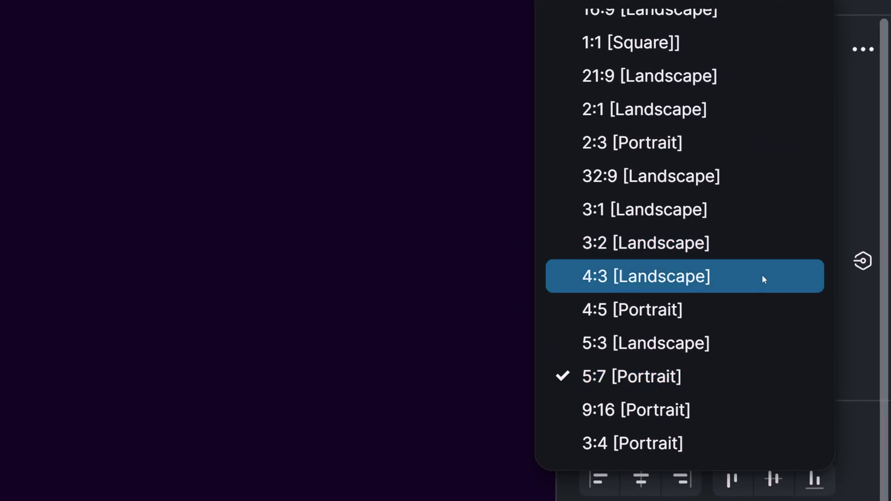
{"action": "left_click", "coordinate": [733, 282]}
{"action": "left_click", "coordinate": [740, 261]}
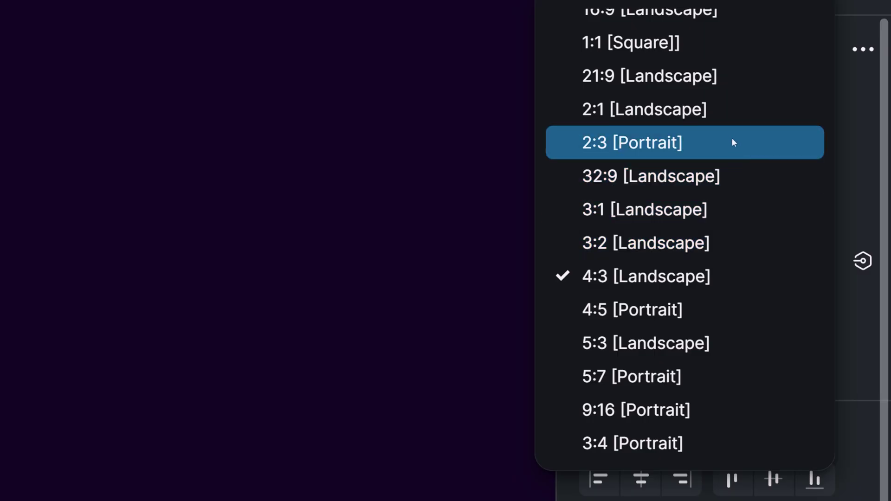
{"action": "left_click", "coordinate": [727, 126]}
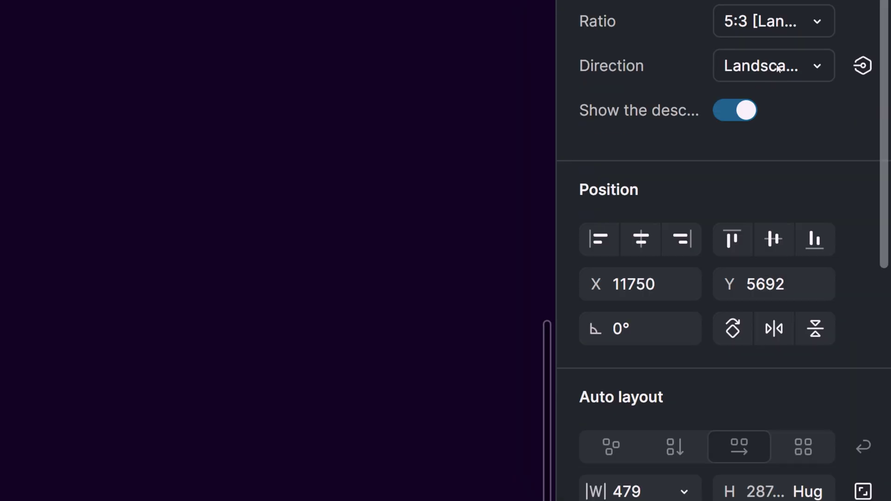
- Switch the wrapper's screen size to SM, then to 2XL
{"action": "left_click", "coordinate": [792, 236]}
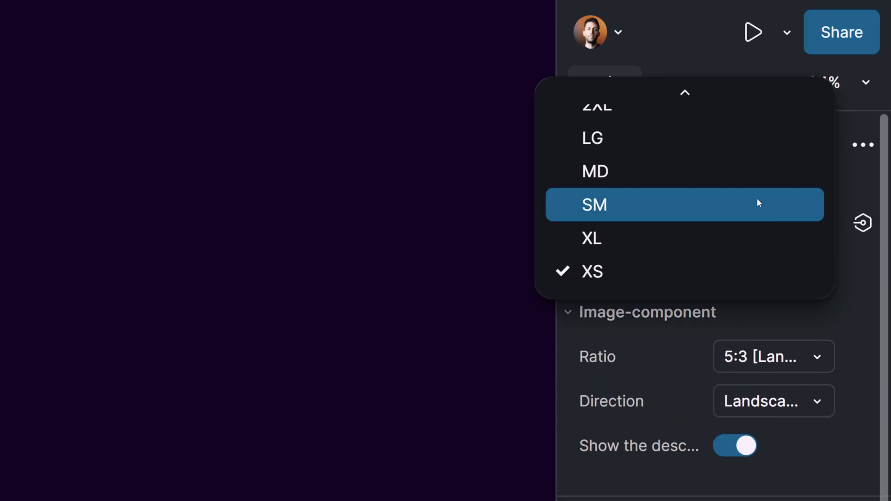
{"action": "left_click", "coordinate": [757, 201]}
{"action": "left_click", "coordinate": [812, 219]}
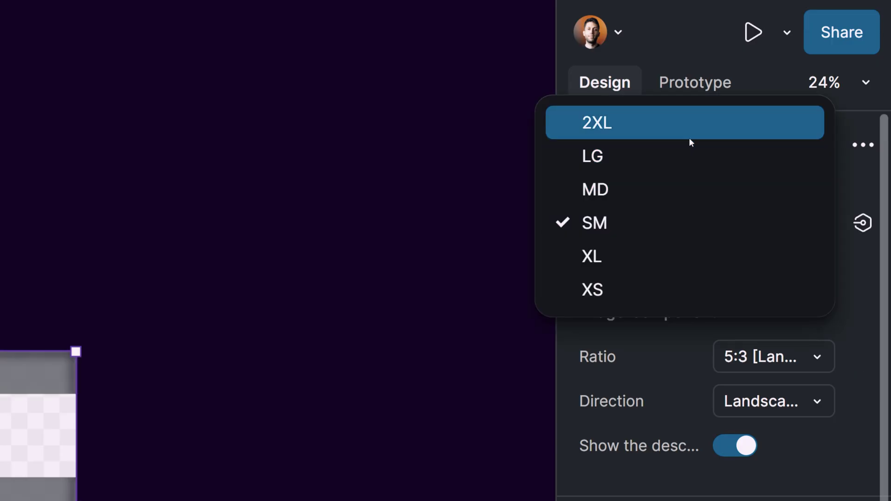
{"action": "left_click", "coordinate": [689, 138]}
{"action": "scroll", "coordinate": [541, 237], "scroll_direction": "down", "scroll_amount": 5}
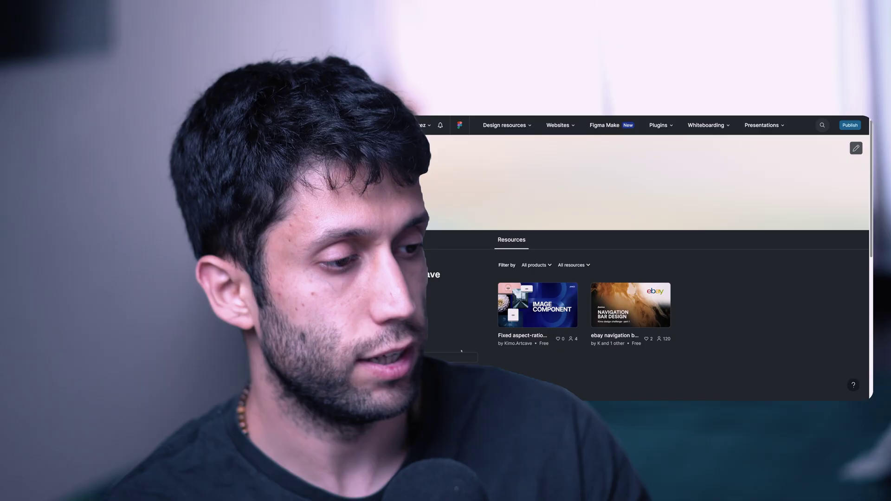
- Open the 'Fixed aspect-ratio image placeholders' listing and preview its Image Component page's wrapper example
{"action": "left_click", "coordinate": [521, 308]}
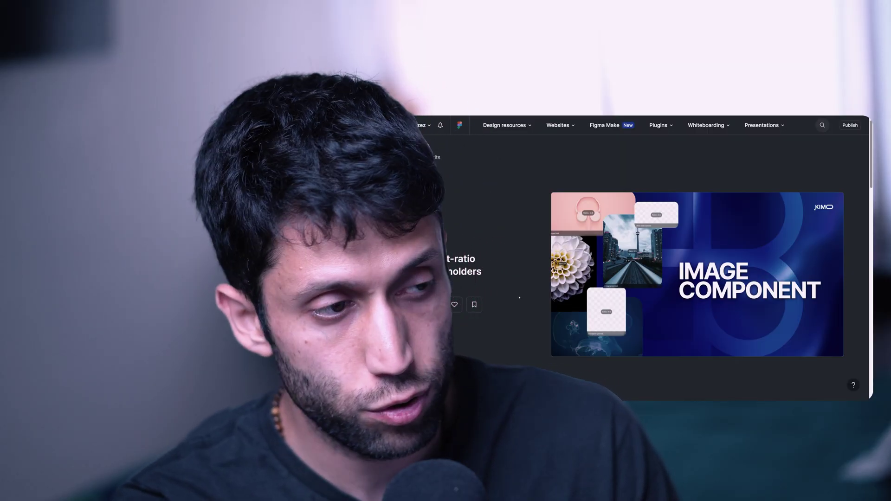
{"action": "scroll", "coordinate": [539, 298], "scroll_direction": "down", "scroll_amount": 5}
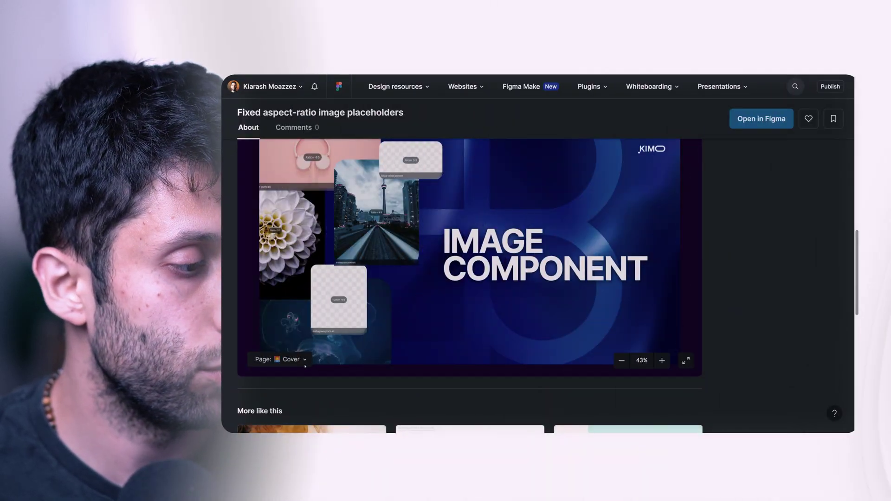
{"action": "left_click", "coordinate": [305, 364]}
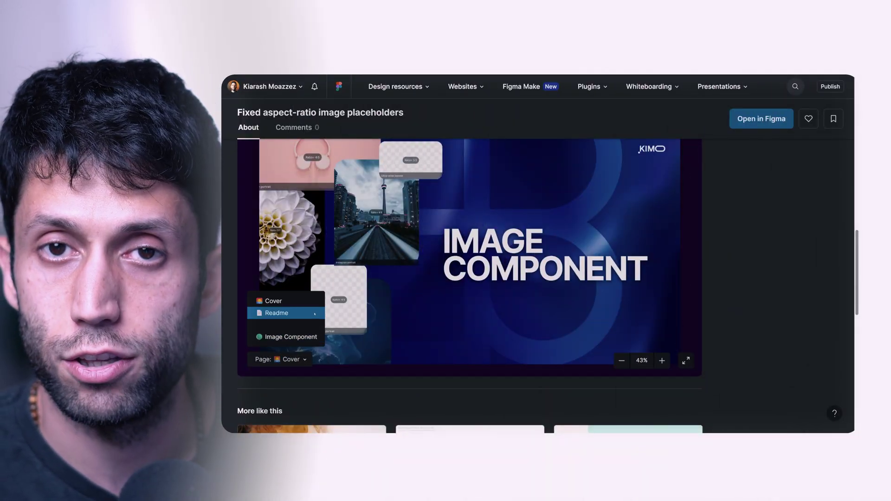
{"action": "left_click", "coordinate": [300, 336]}
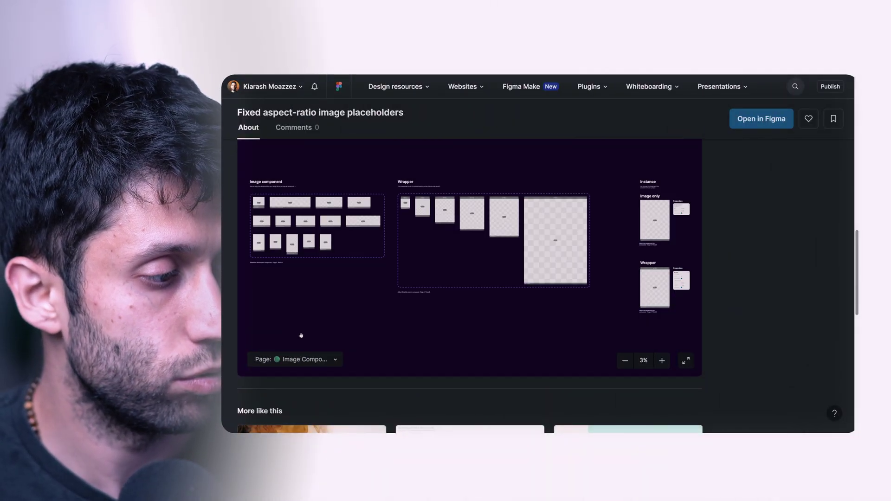
{"action": "scroll", "coordinate": [499, 276], "scroll_direction": "up", "scroll_amount": 5}
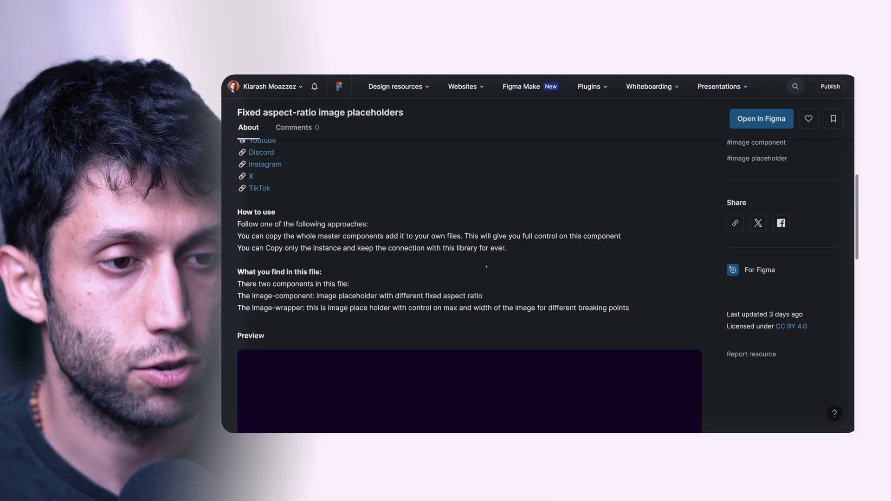
{"action": "scroll", "coordinate": [486, 266], "scroll_direction": "down", "scroll_amount": 3}
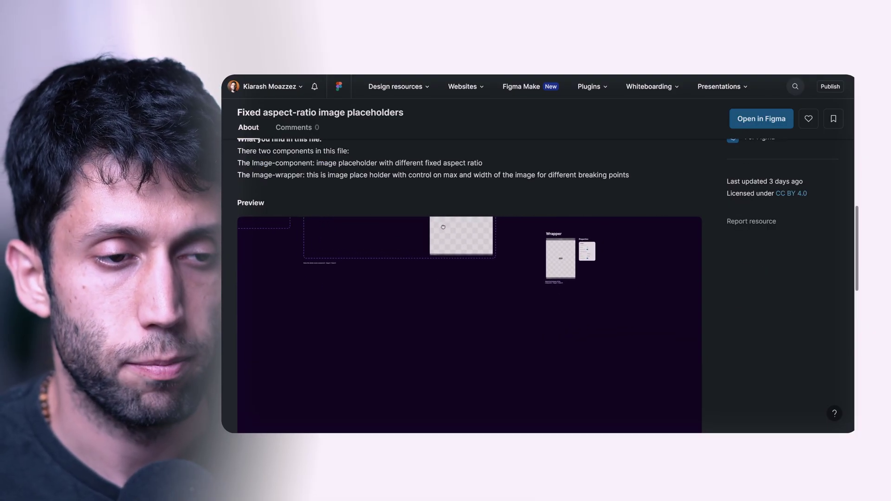
{"action": "left_click_drag", "start_coordinate": [442, 227], "coordinate": [449, 217]}
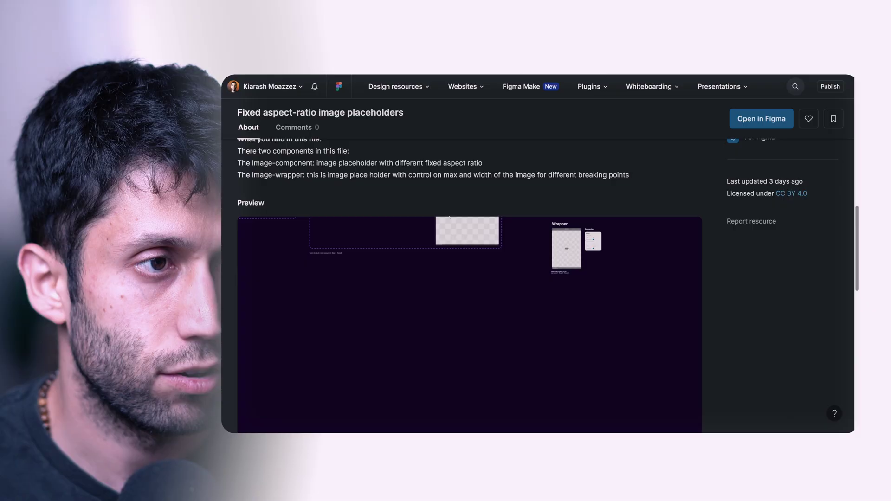